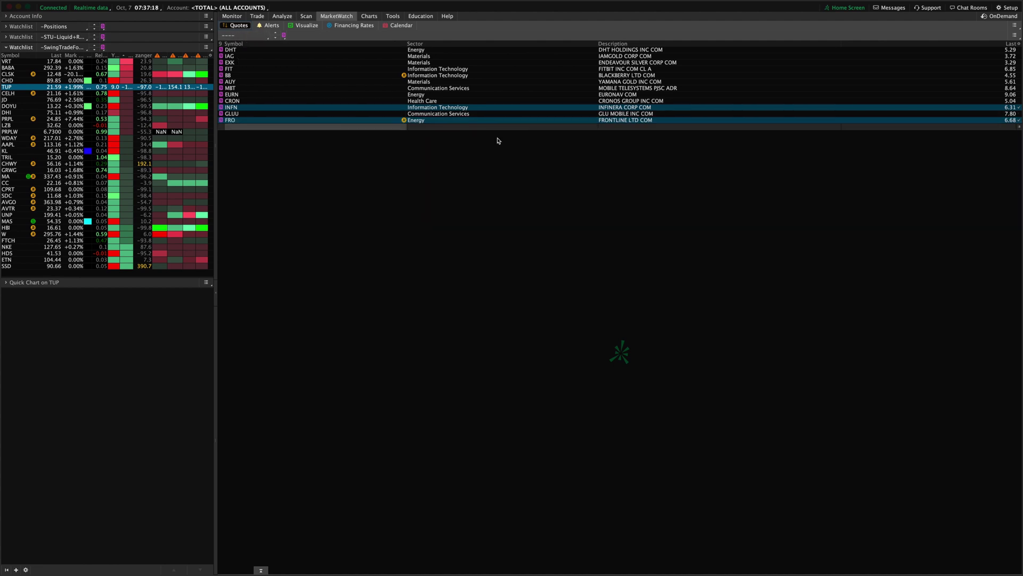
Browse the Personal, Public and By industry watchlist submenus, then close the list without choosing one
left_click(250, 38)
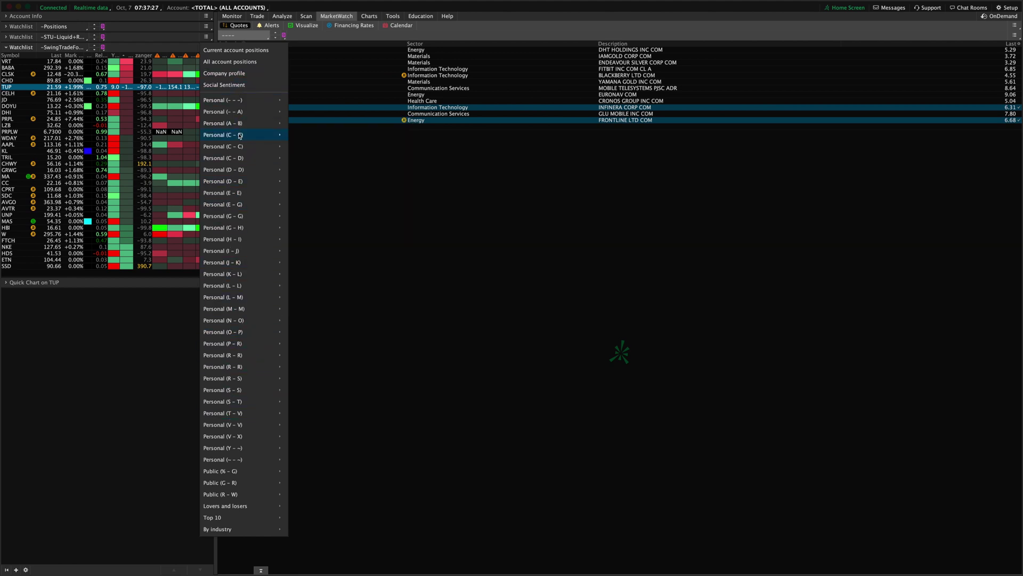
mouse_move(234, 217)
mouse_move(235, 472)
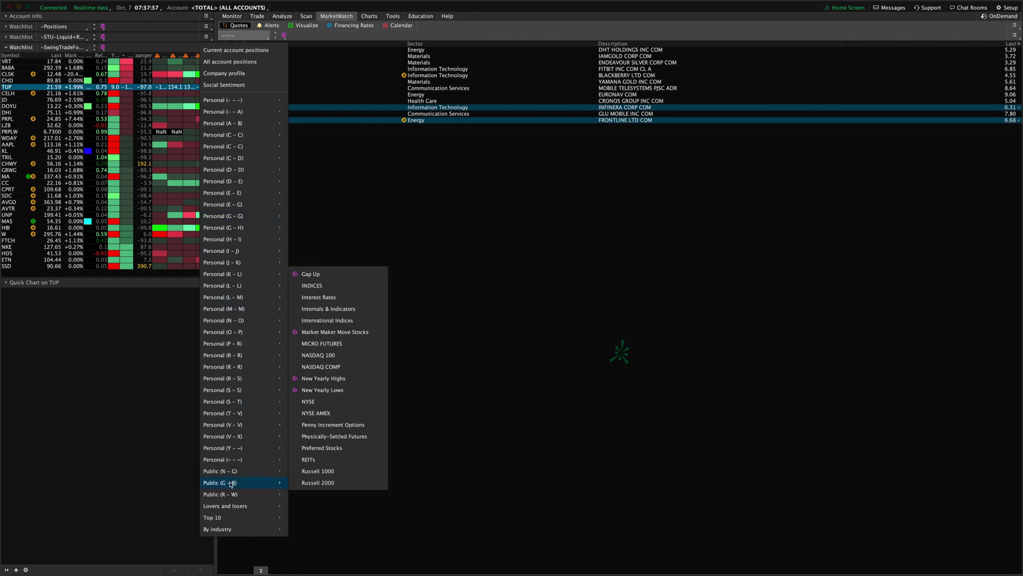
mouse_move(230, 492)
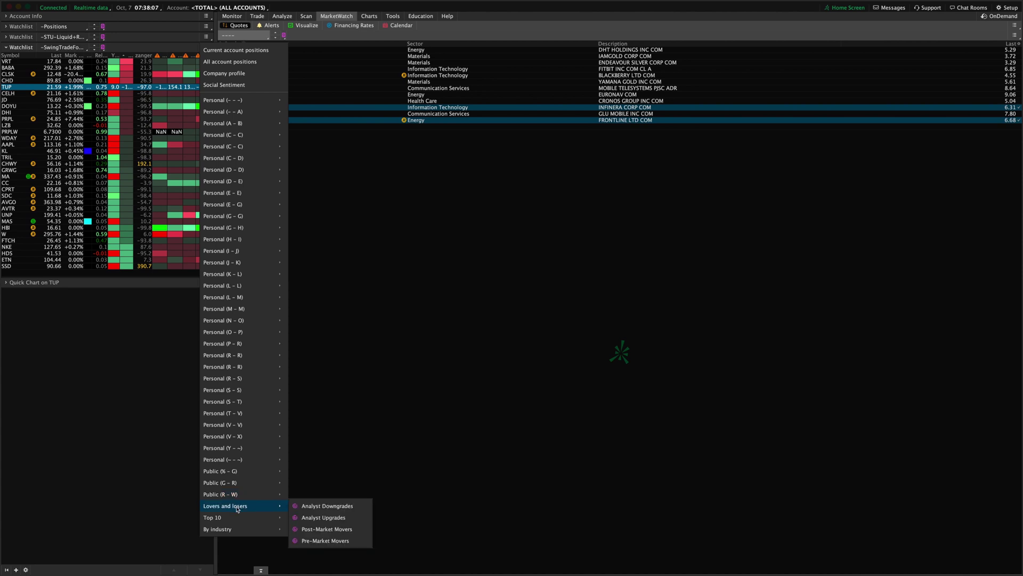
mouse_move(238, 528)
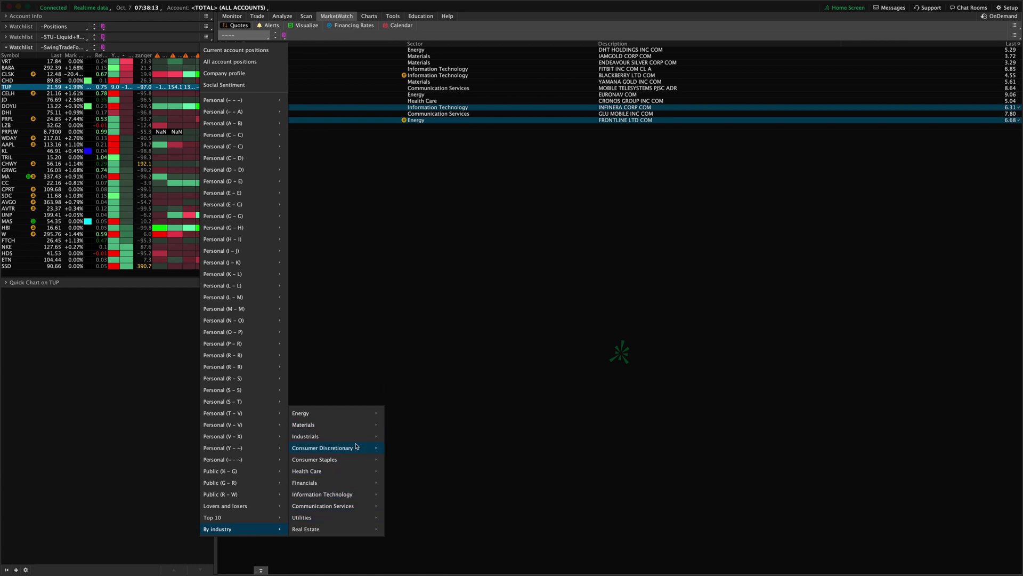
mouse_move(357, 447)
mouse_move(397, 449)
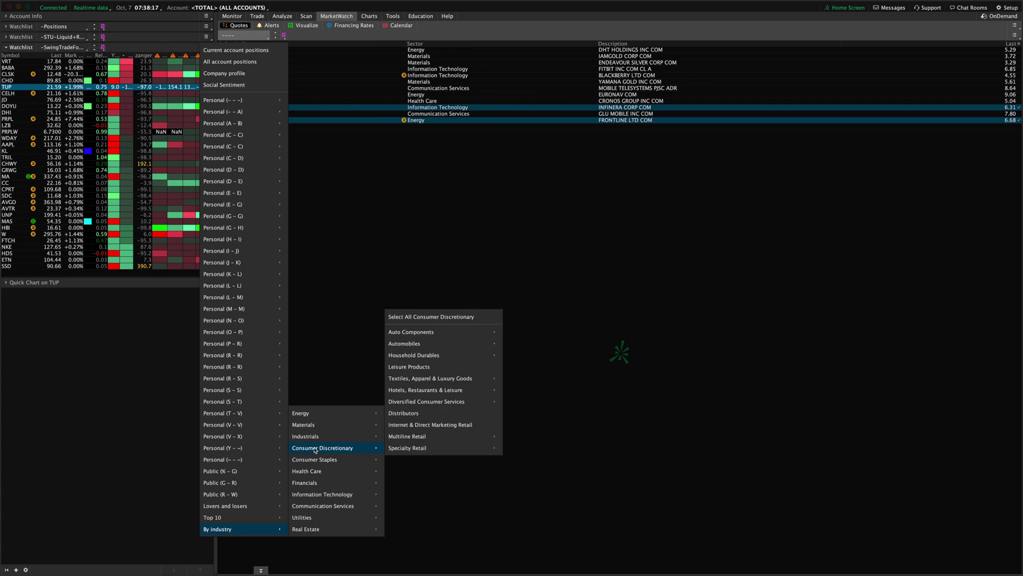
mouse_move(320, 471)
mouse_move(480, 486)
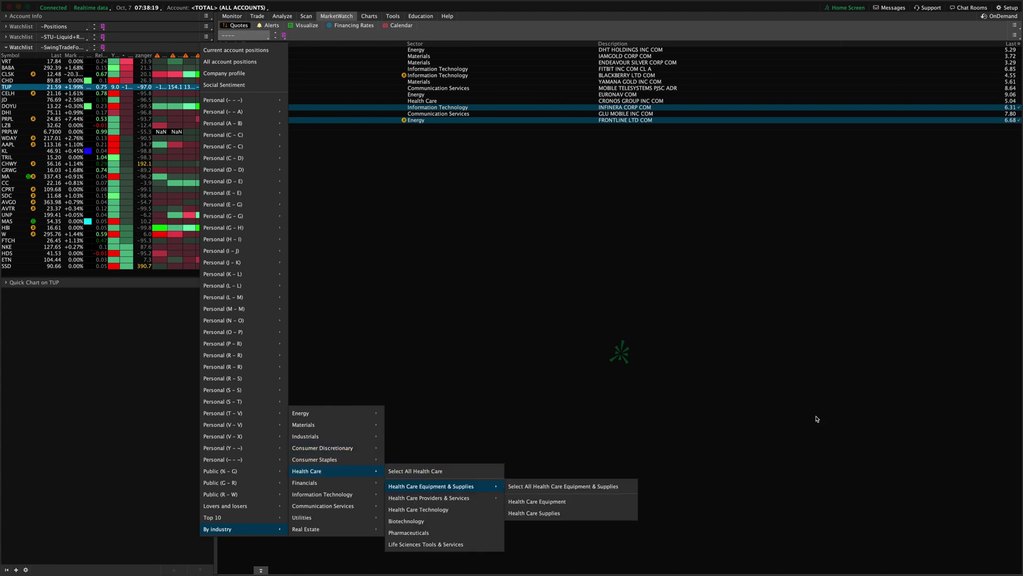
left_click(407, 203)
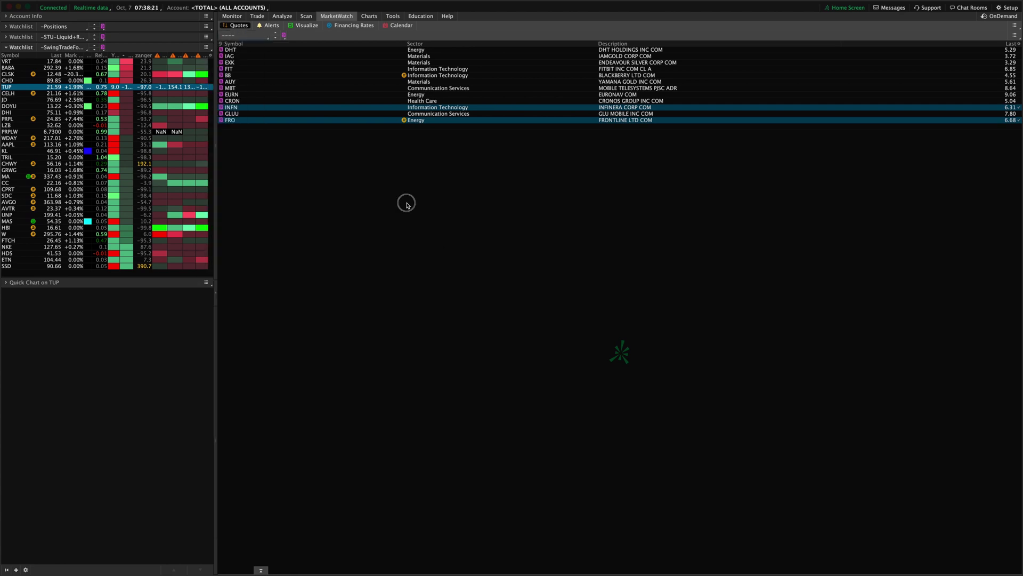
Reopen the watchlist list, then bring up the ≡ create/import/edit options and dismiss them
left_click(241, 36)
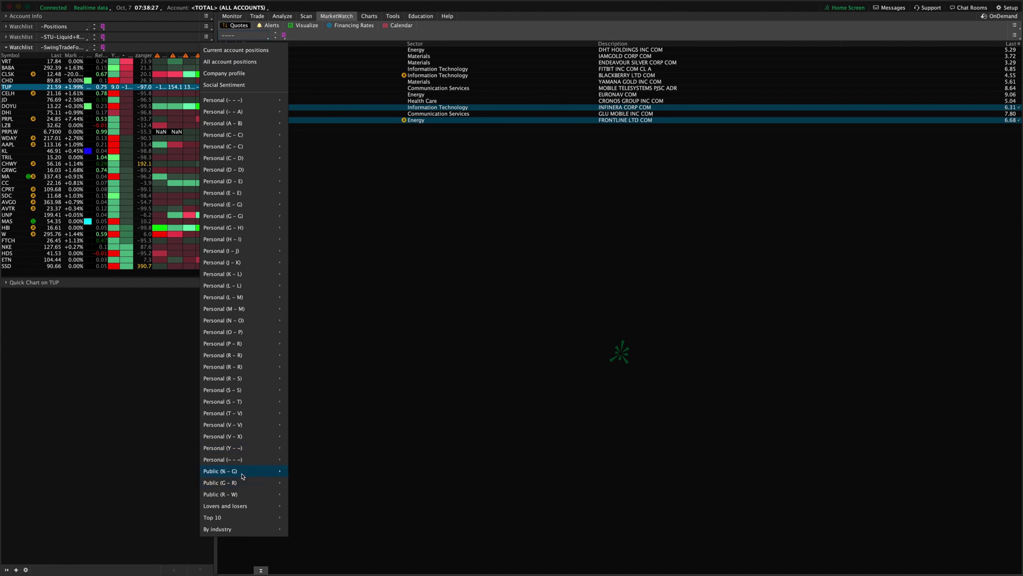
left_click(1015, 36)
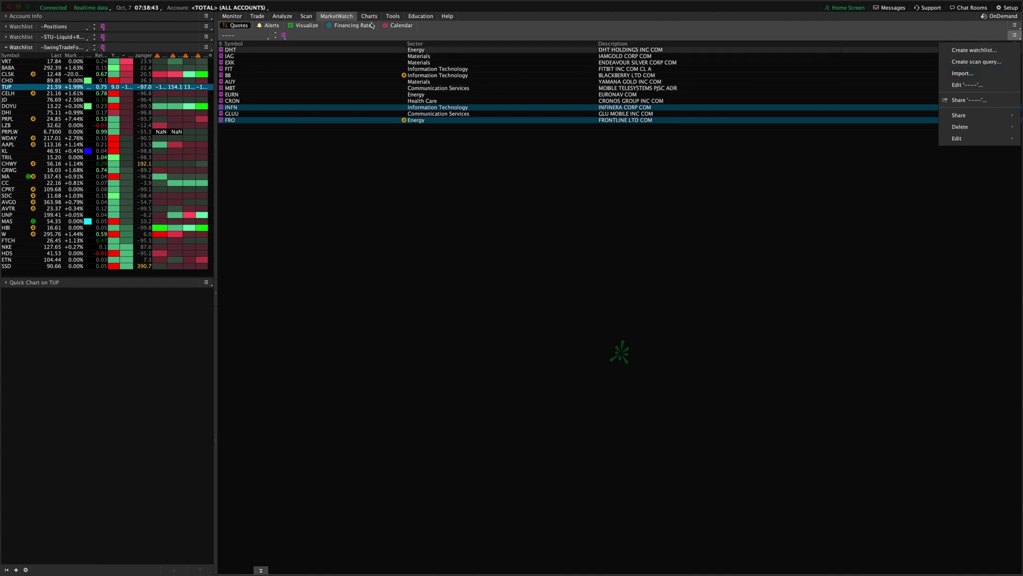
left_click(473, 164)
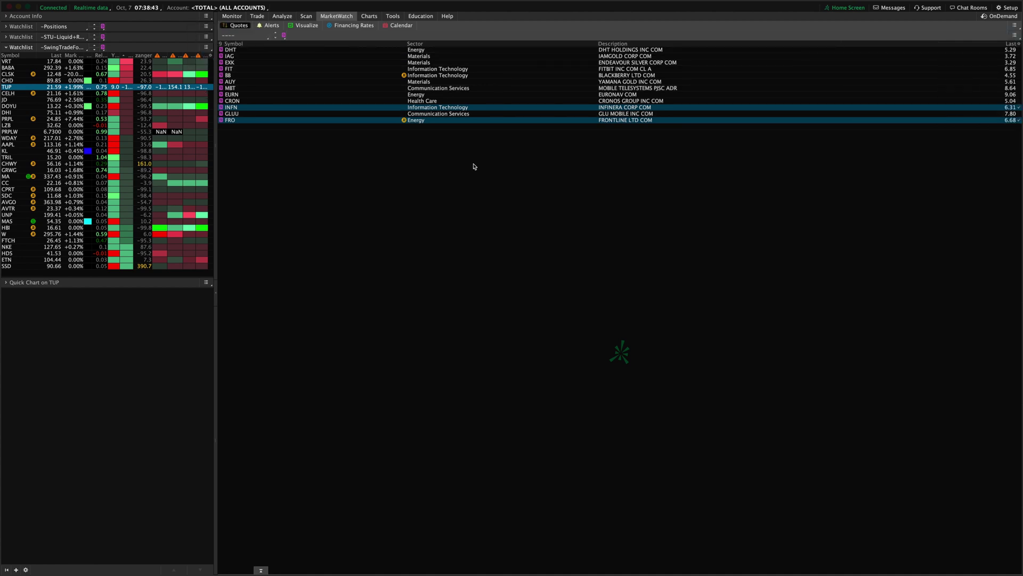
left_click(1014, 35)
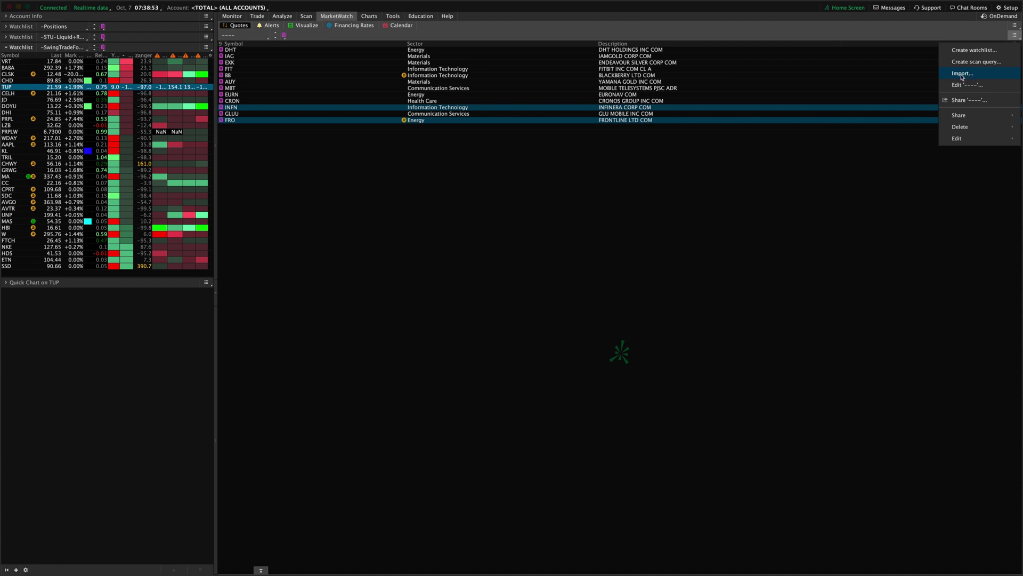
left_click(965, 85)
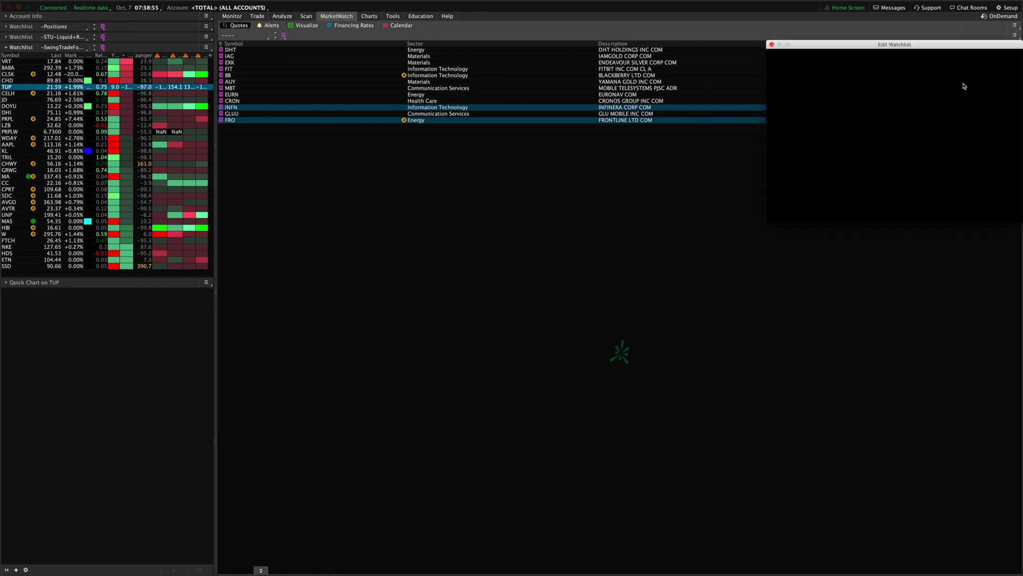
left_click_drag(873, 46, 740, 94)
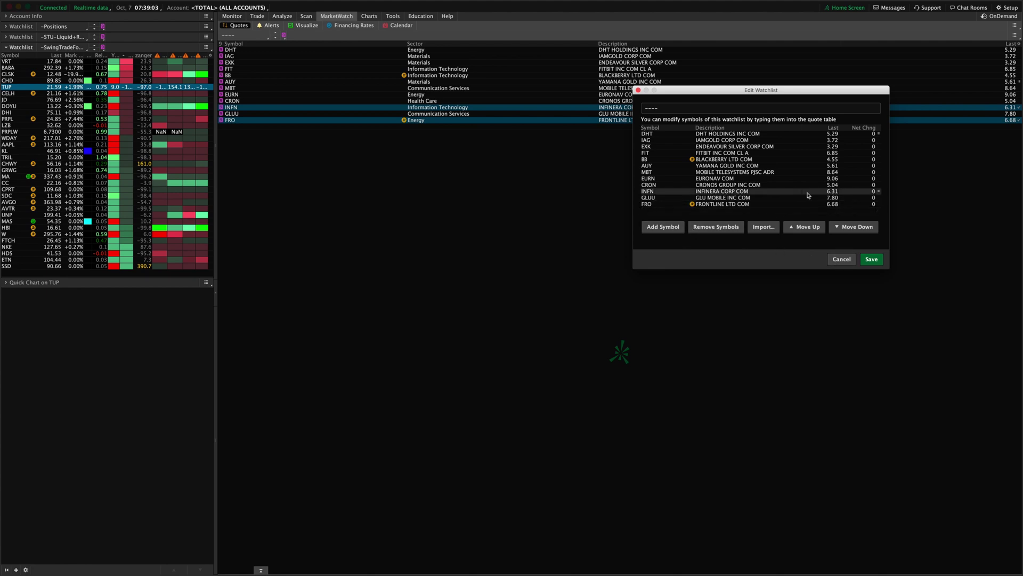
left_click(762, 228)
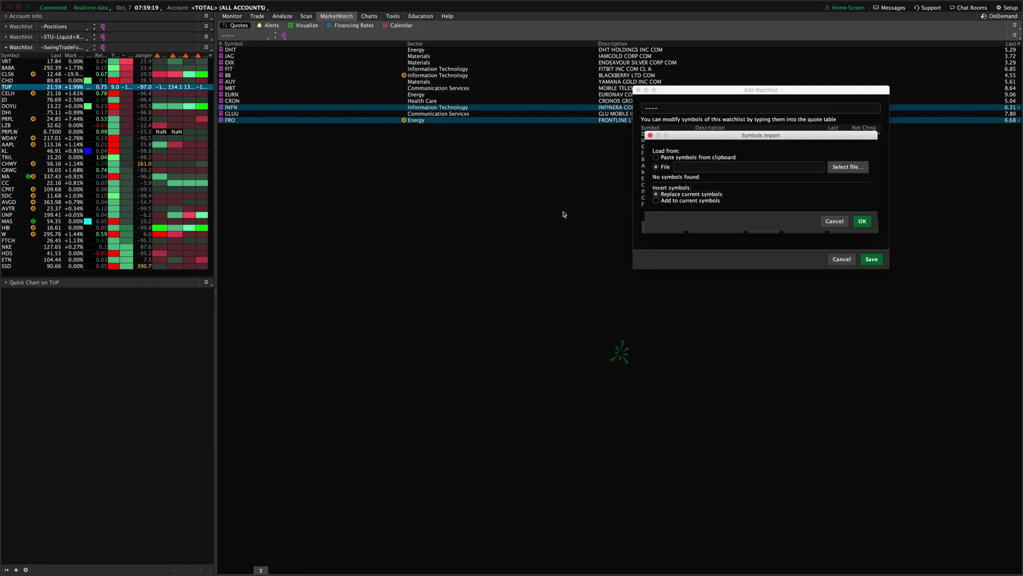
left_click(833, 221)
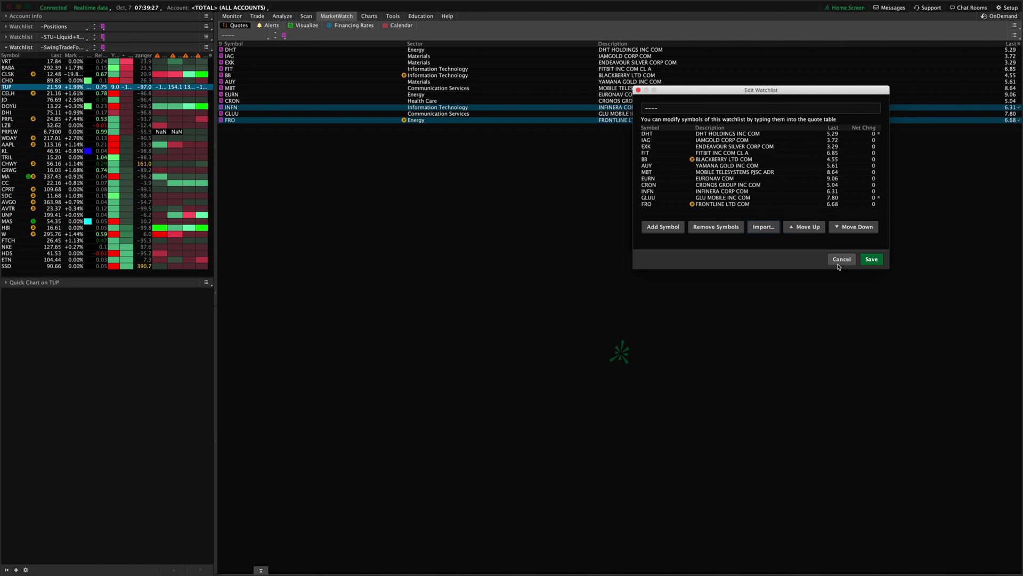
double_click(661, 108)
left_click(840, 260)
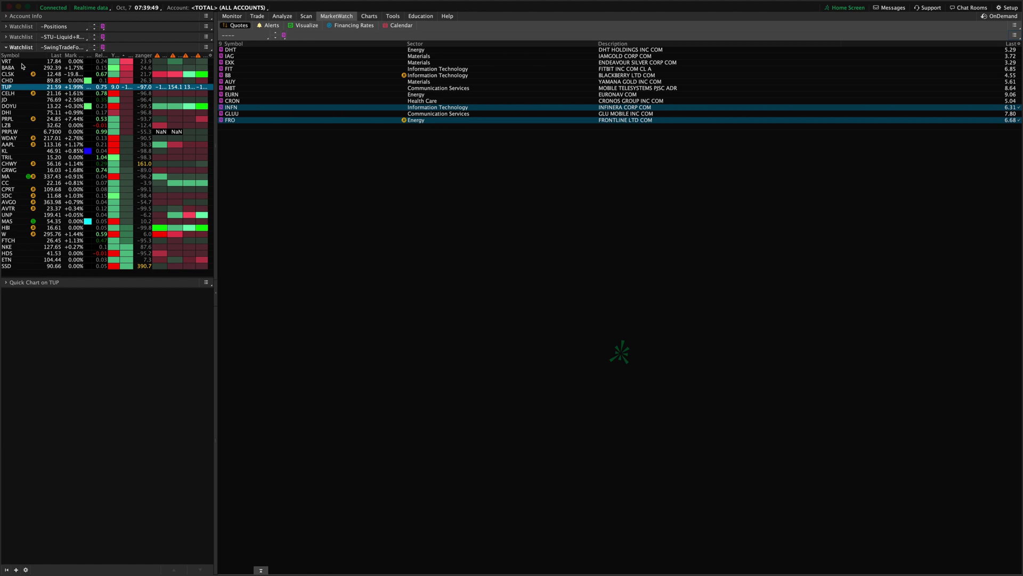
left_click(16, 569)
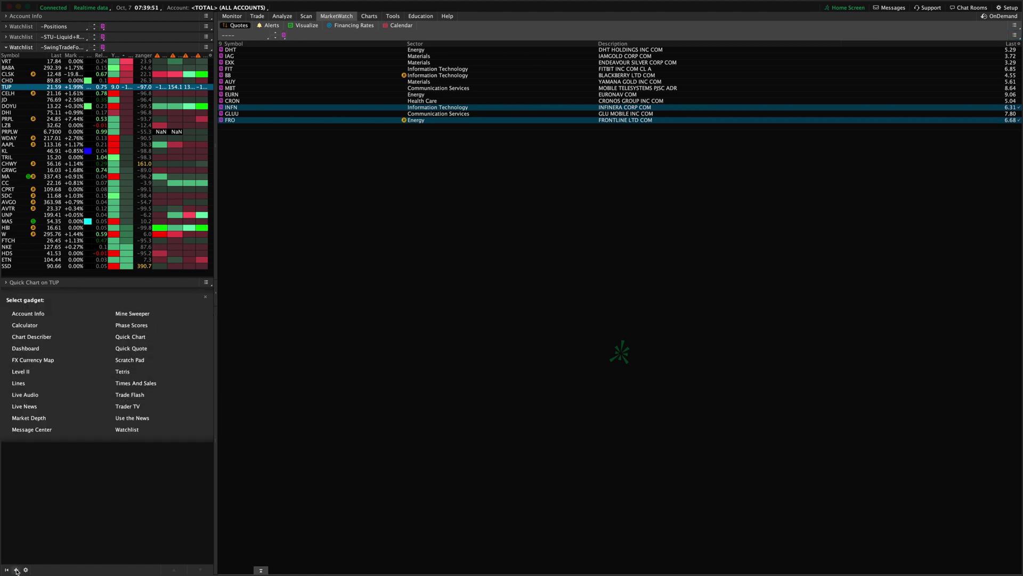
left_click(125, 432)
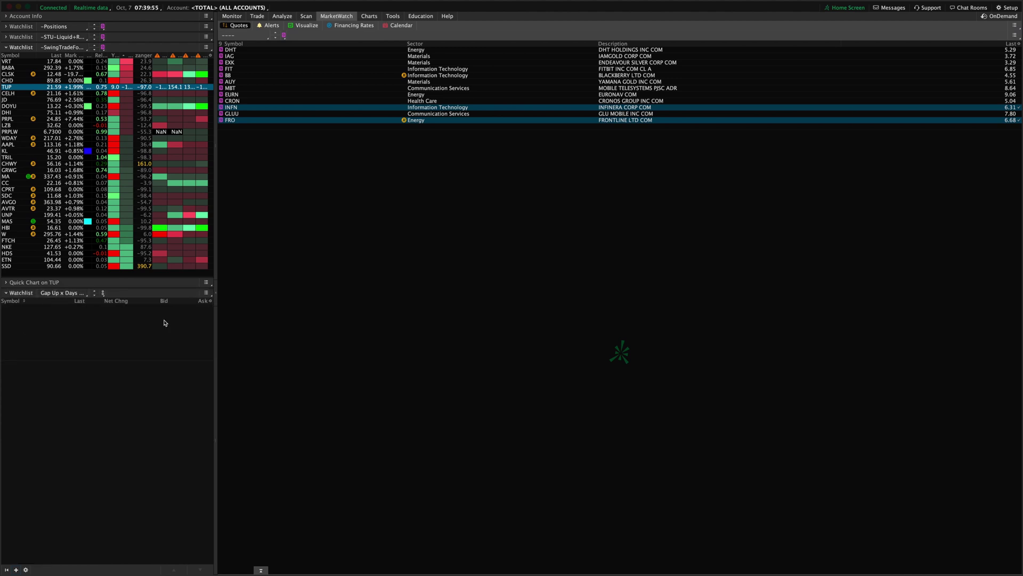
left_click(26, 570)
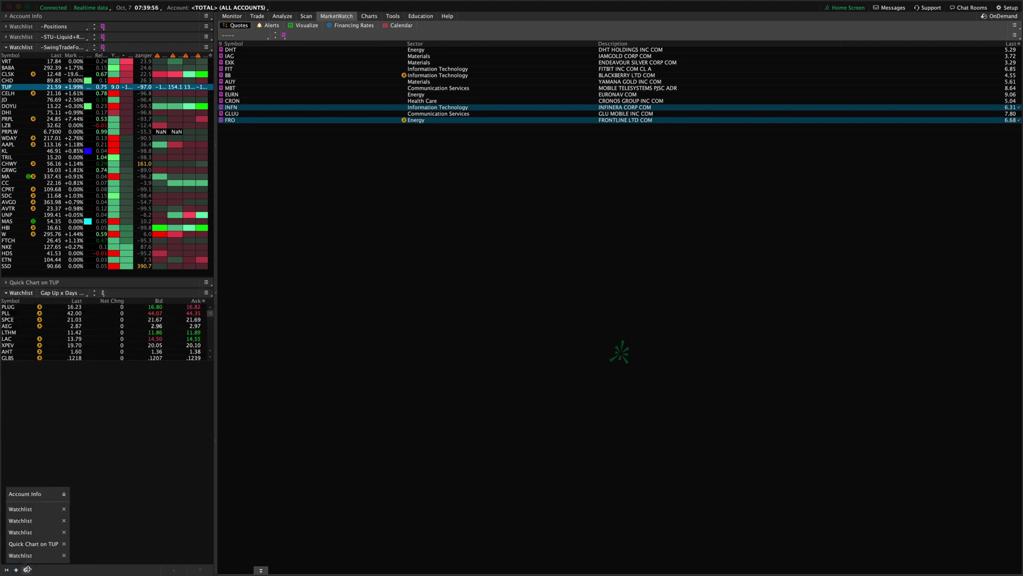
left_click(64, 555)
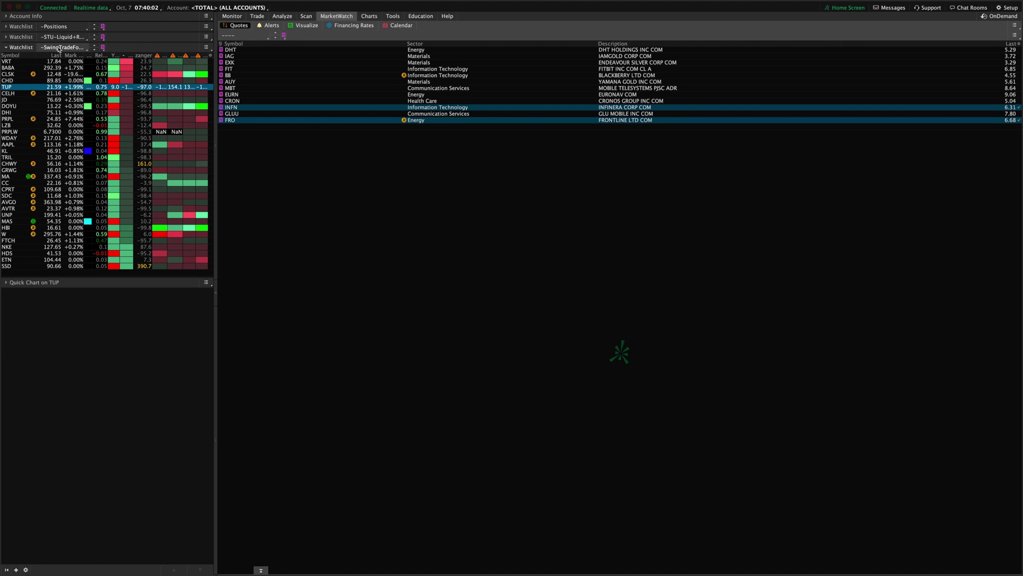
left_click(58, 48)
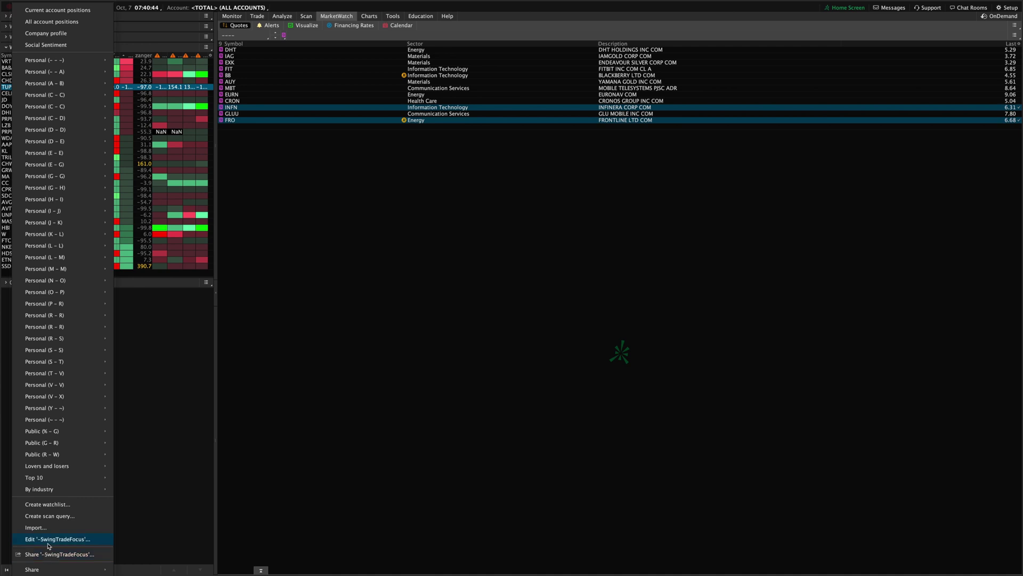
left_click(191, 492)
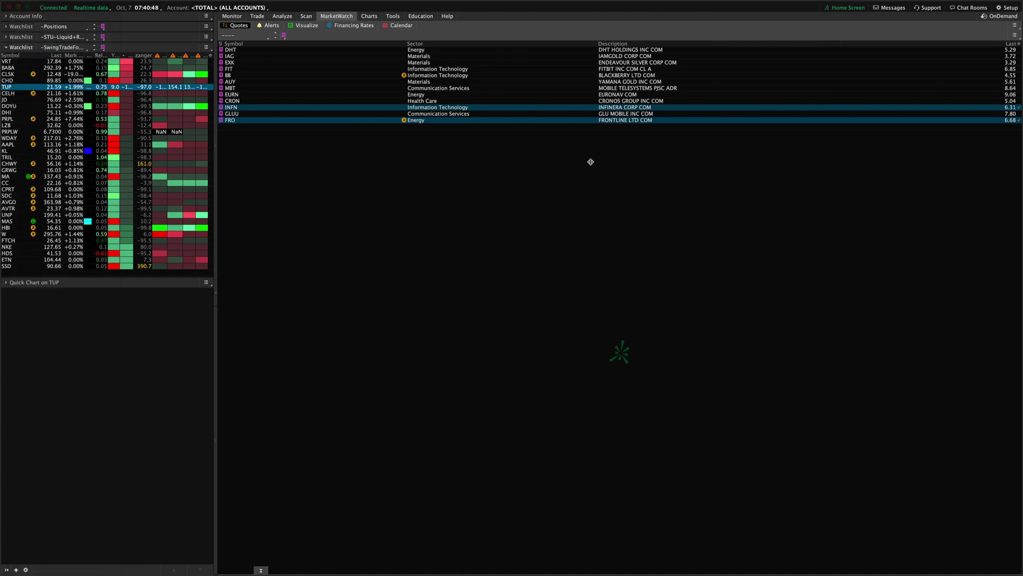
Create and save a new watchlist holding AAPL and SPY
left_click(1014, 35)
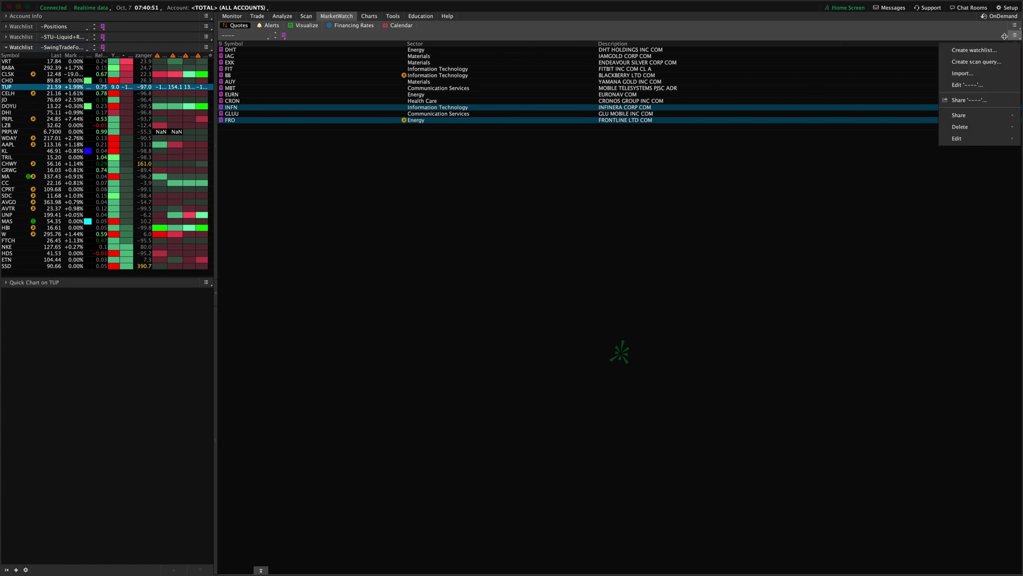
left_click(973, 52)
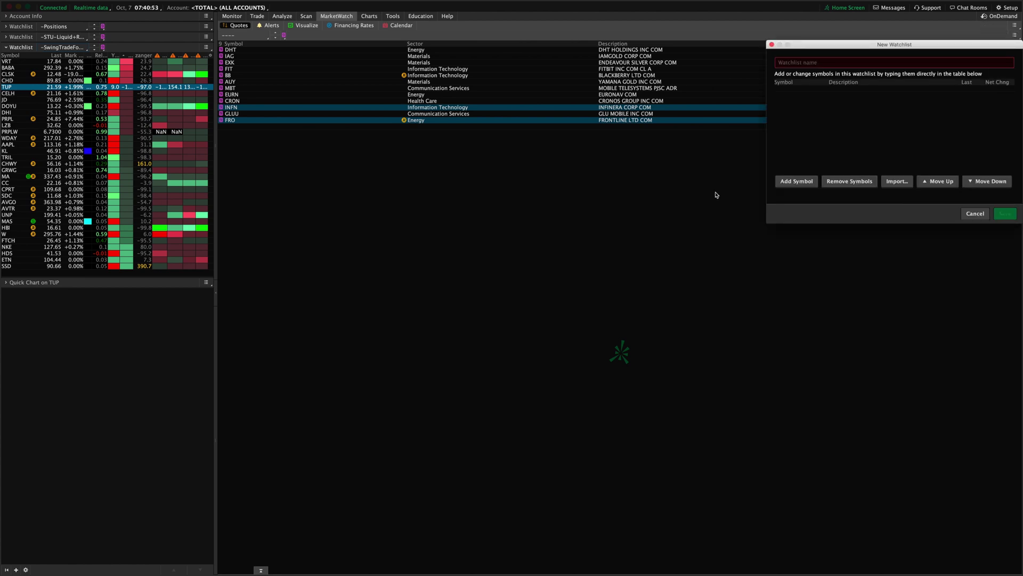
left_click(812, 64)
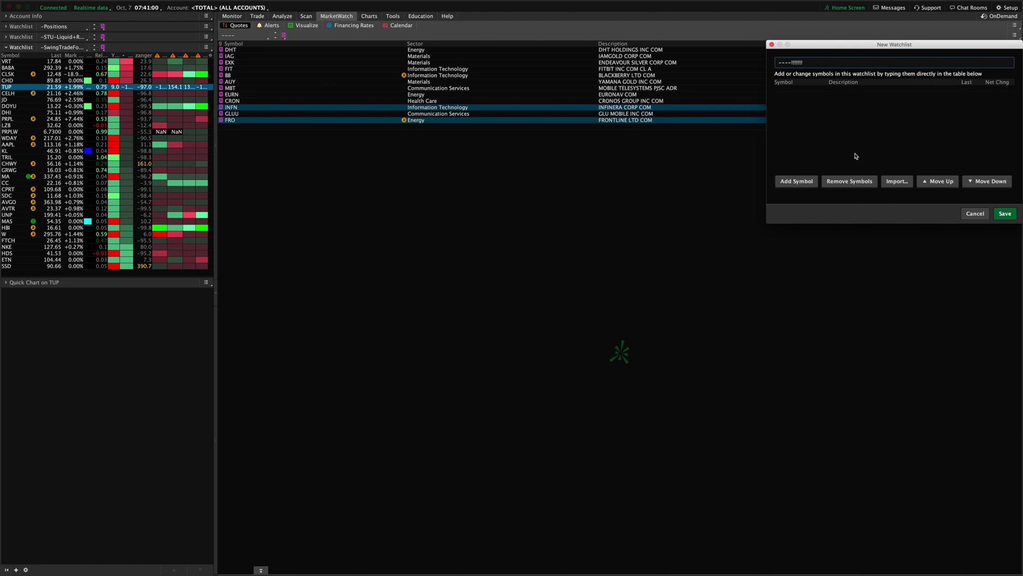
left_click(782, 89)
left_click(797, 90)
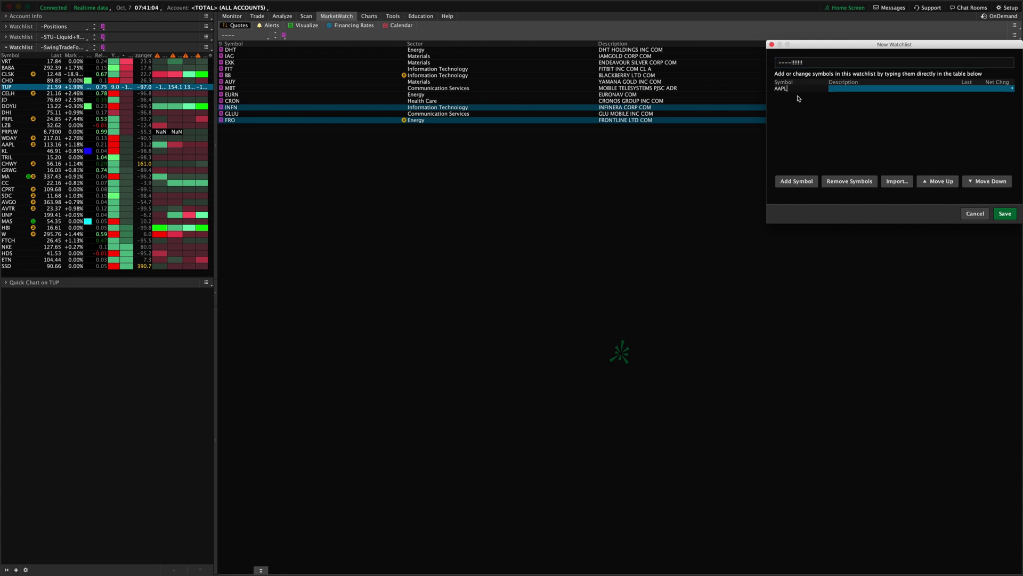
left_click(790, 181)
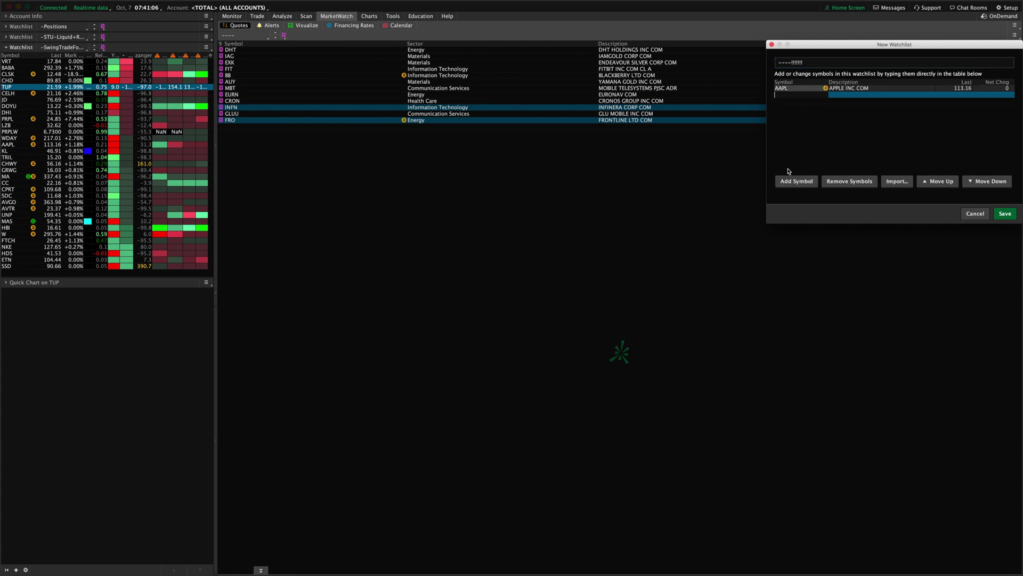
left_click(794, 95)
type("SPY")
key("Return")
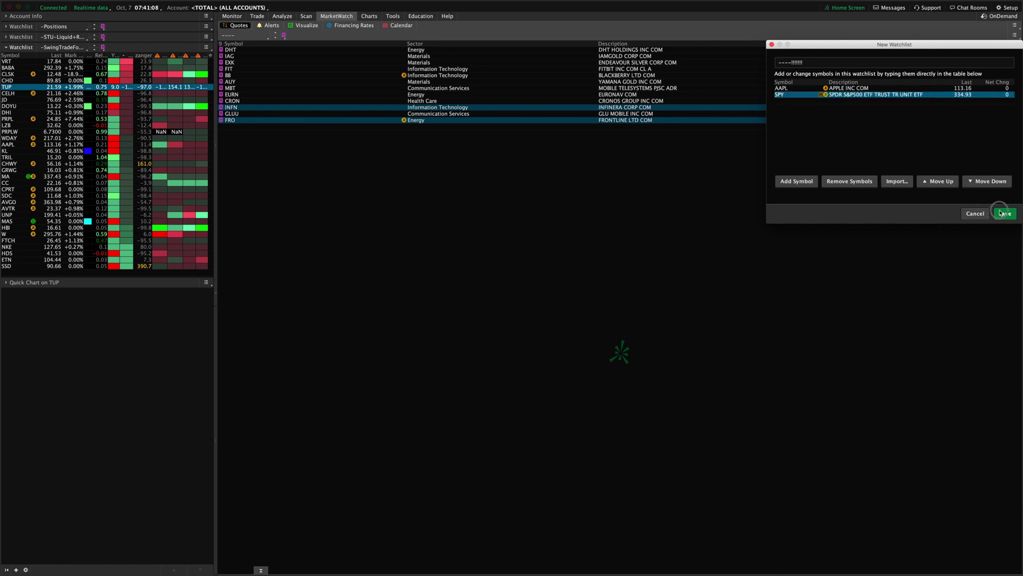
left_click(1005, 213)
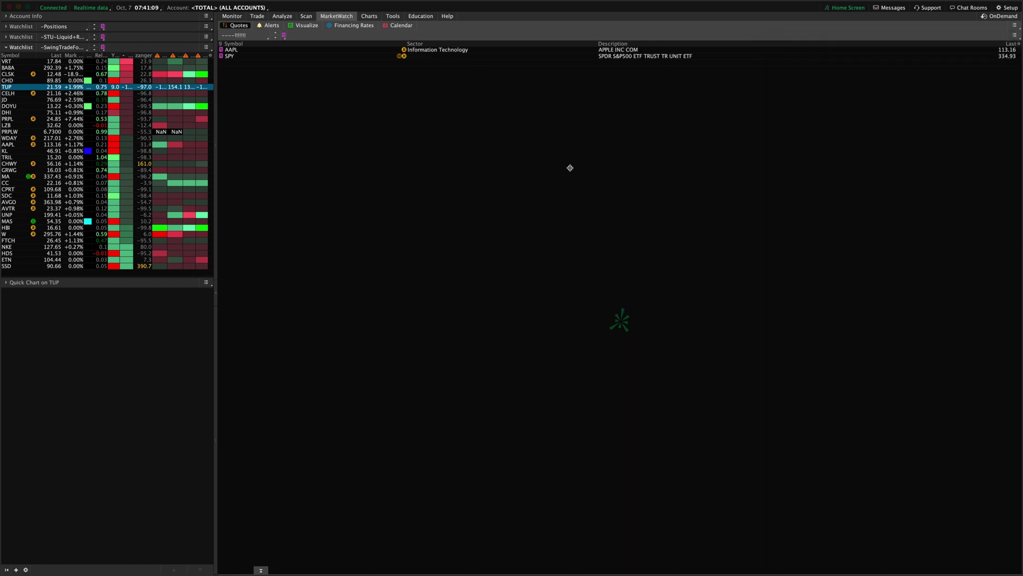
Check the available watchlists list and close it, keeping the AAPL/SPY watchlist shown
left_click(244, 38)
mouse_move(240, 102)
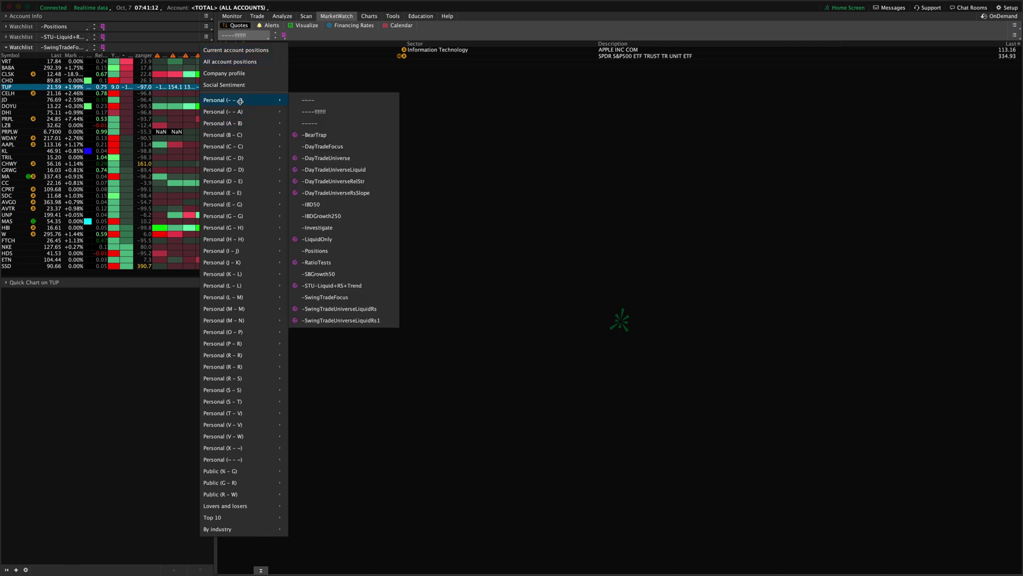
left_click(480, 158)
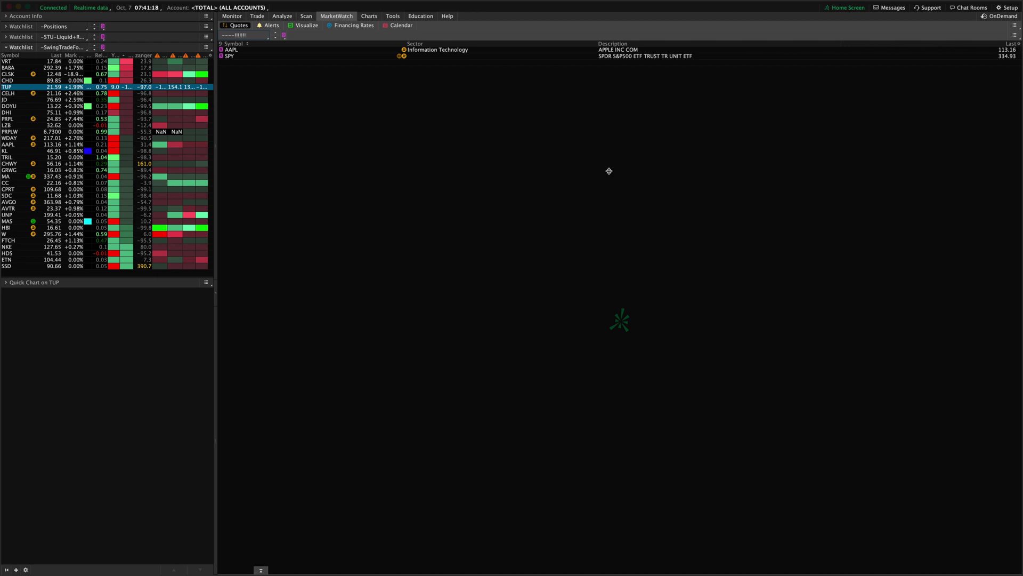
Copy every ticker in column A of the Sept2020 sheet and return to thinkorswim
key("super+Tab")
key("super+Tab")
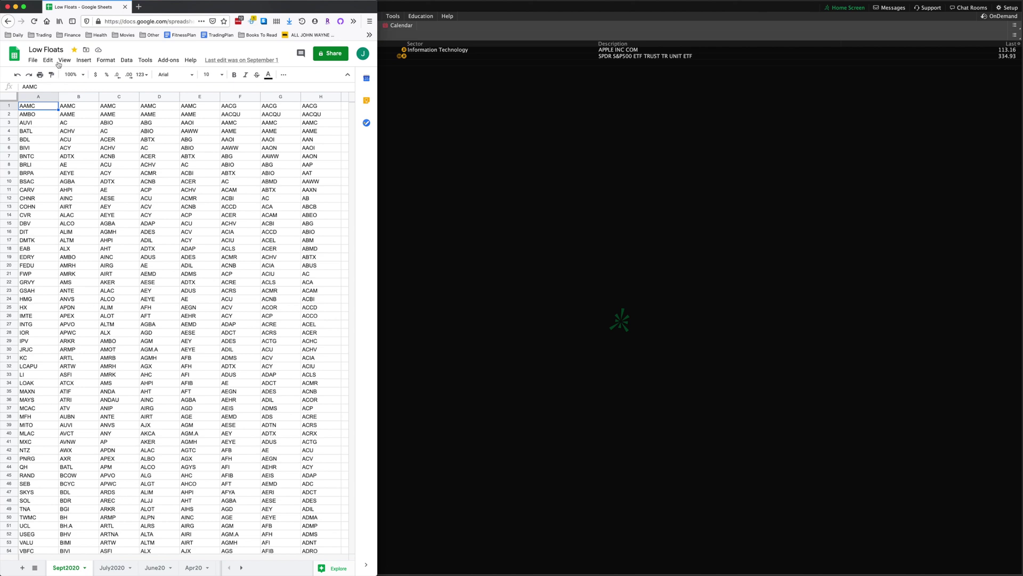
left_click(38, 96)
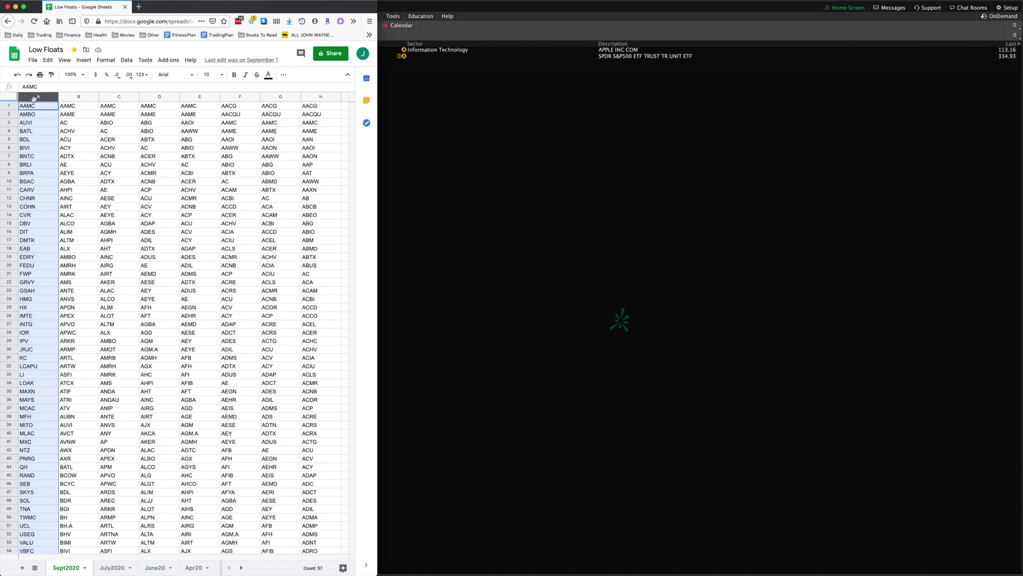
right_click(38, 112)
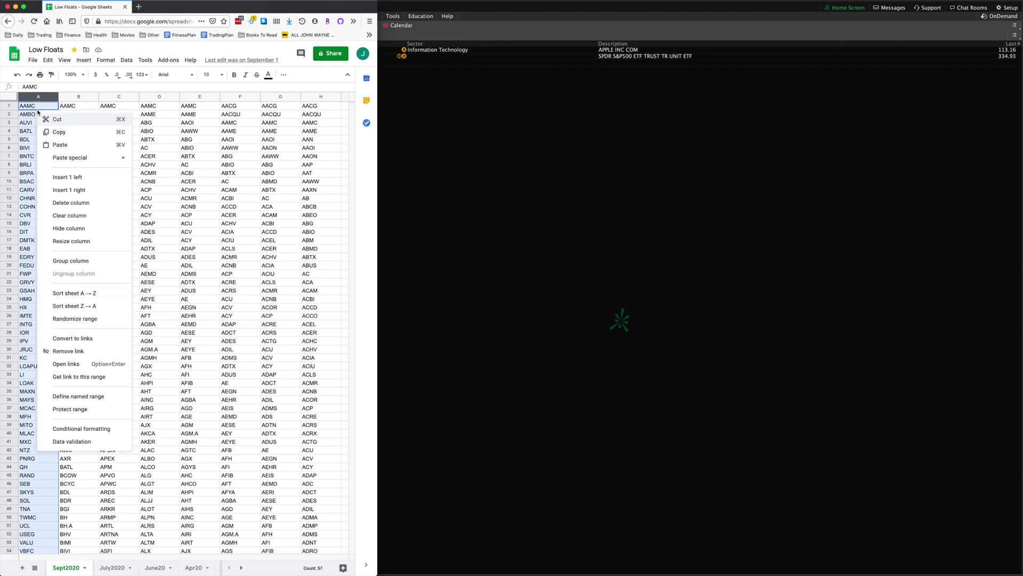
left_click(46, 134)
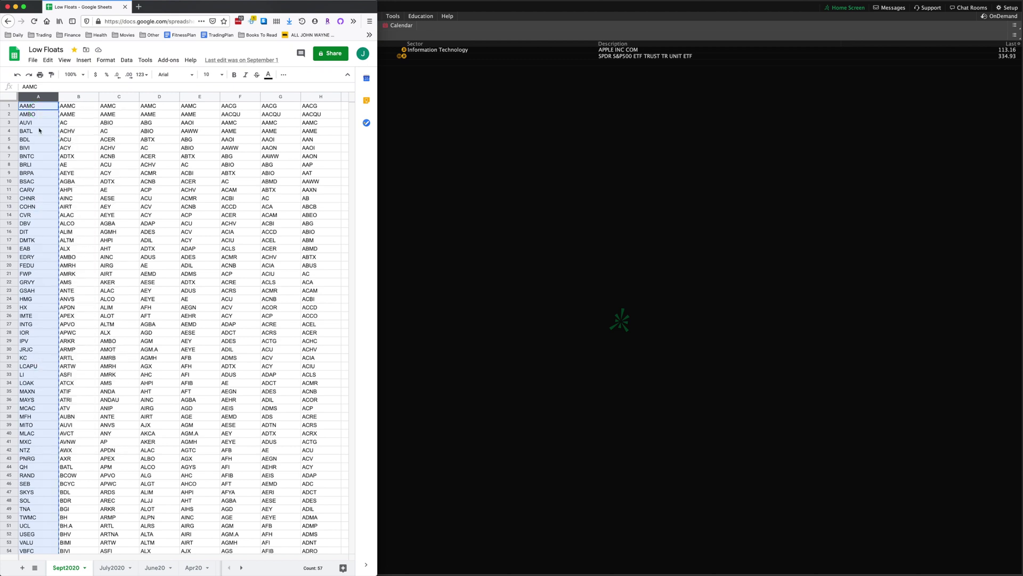
left_click(555, 192)
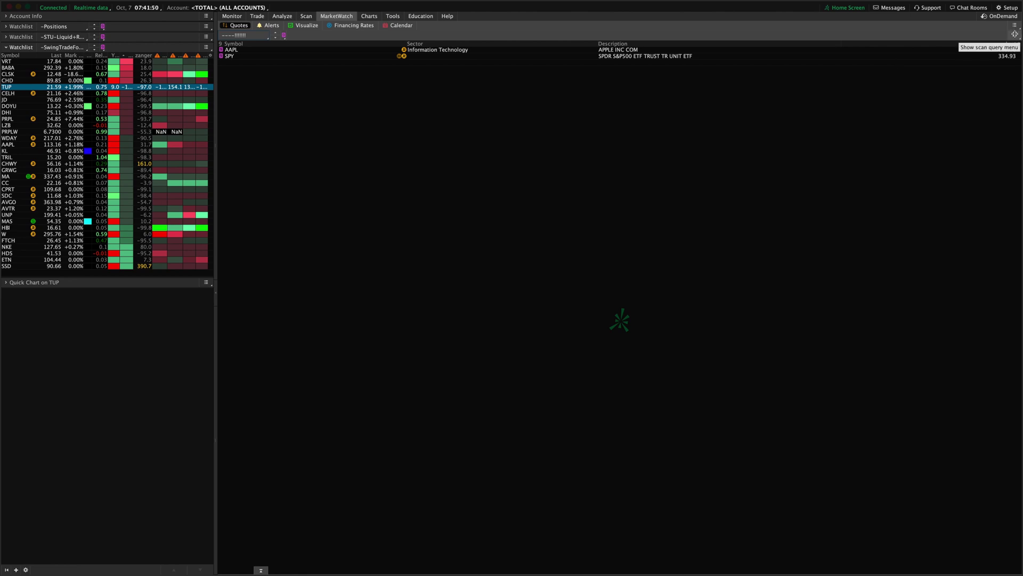
left_click(1015, 34)
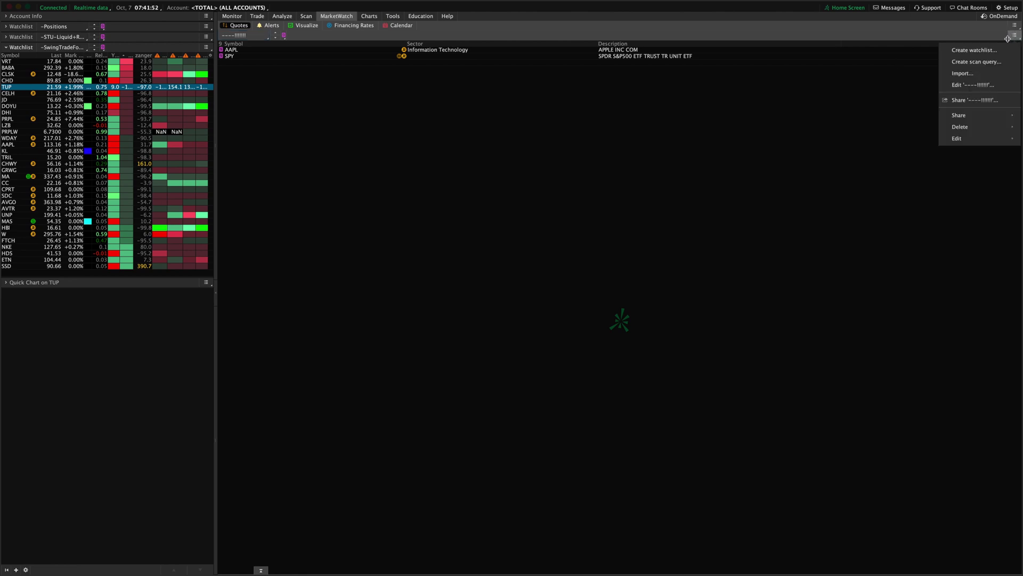
Start the watchlist's Edit > Import with 'Paste symbols from clipboard', showing AAMC, AMBO, AUVI and more
left_click(969, 86)
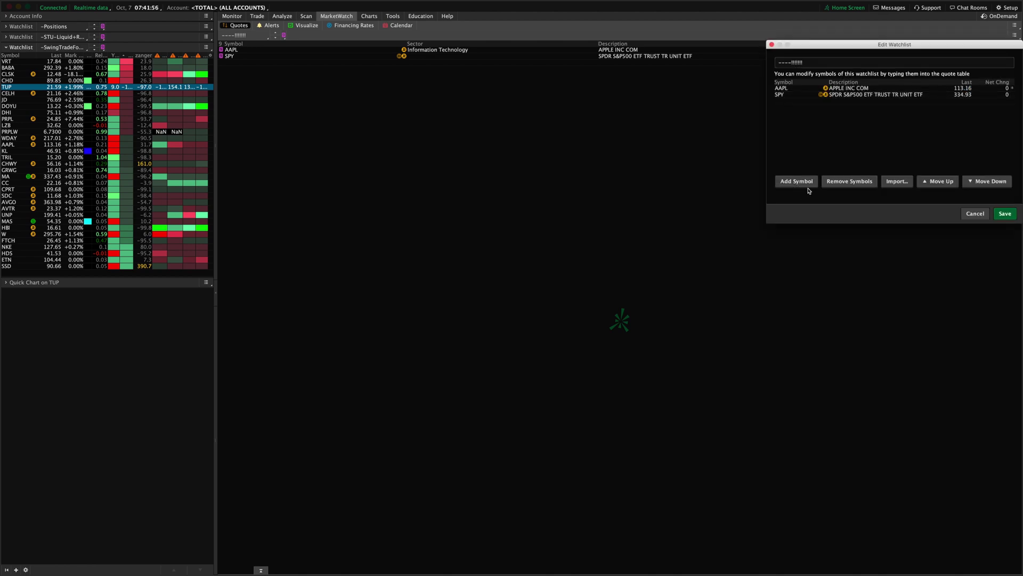
left_click(897, 184)
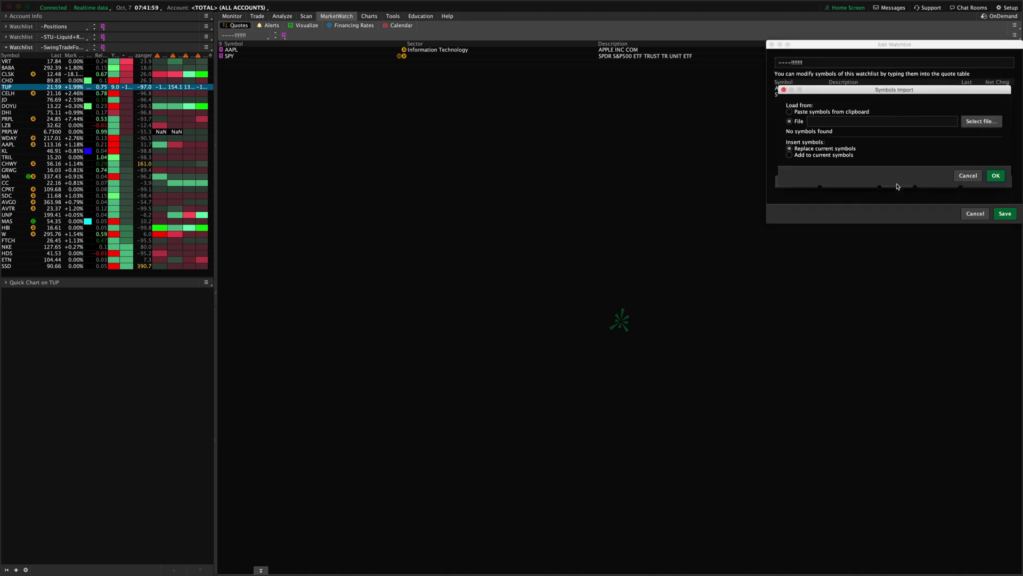
left_click(793, 112)
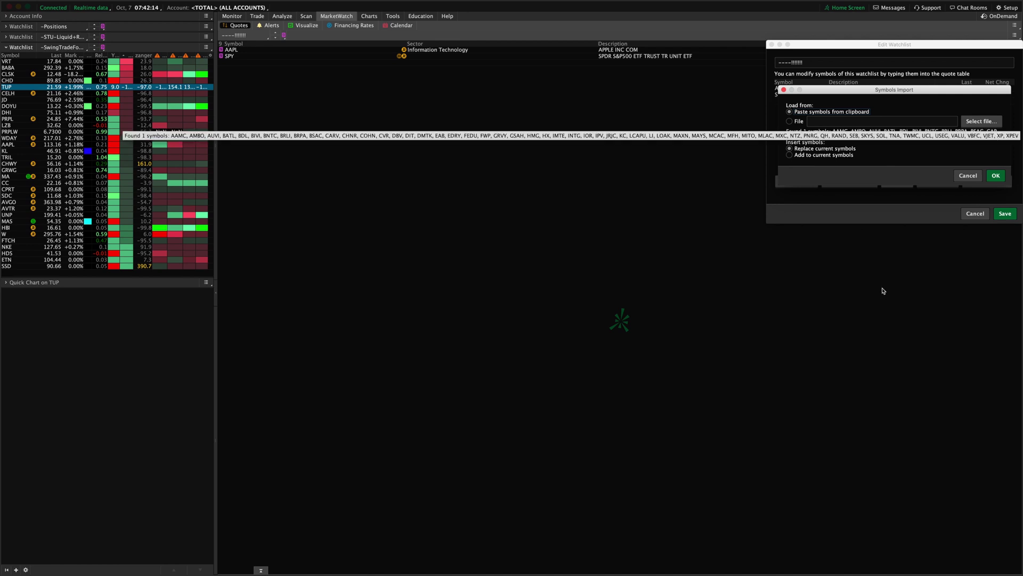
Import the clipboard tickers with 'Replace current symbols', swapping out AAPL and SPY
key("Escape")
key("Escape")
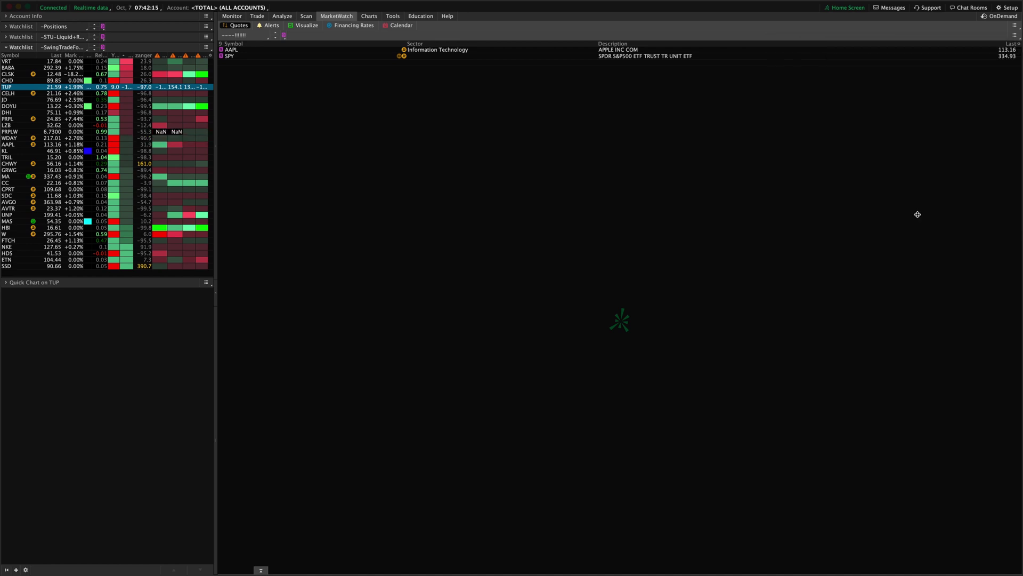
left_click(1017, 35)
left_click(984, 69)
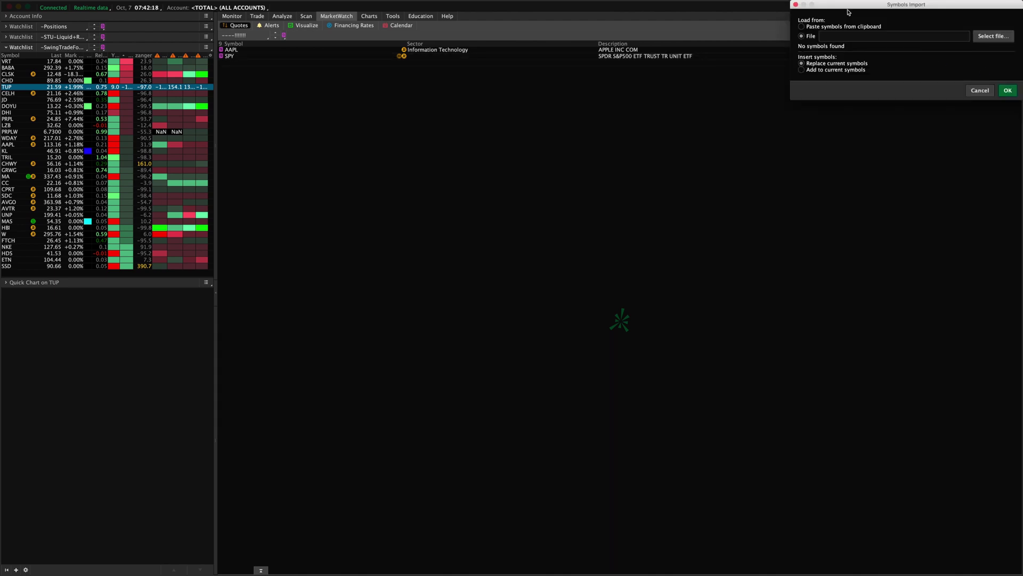
left_click_drag(848, 11, 760, 136)
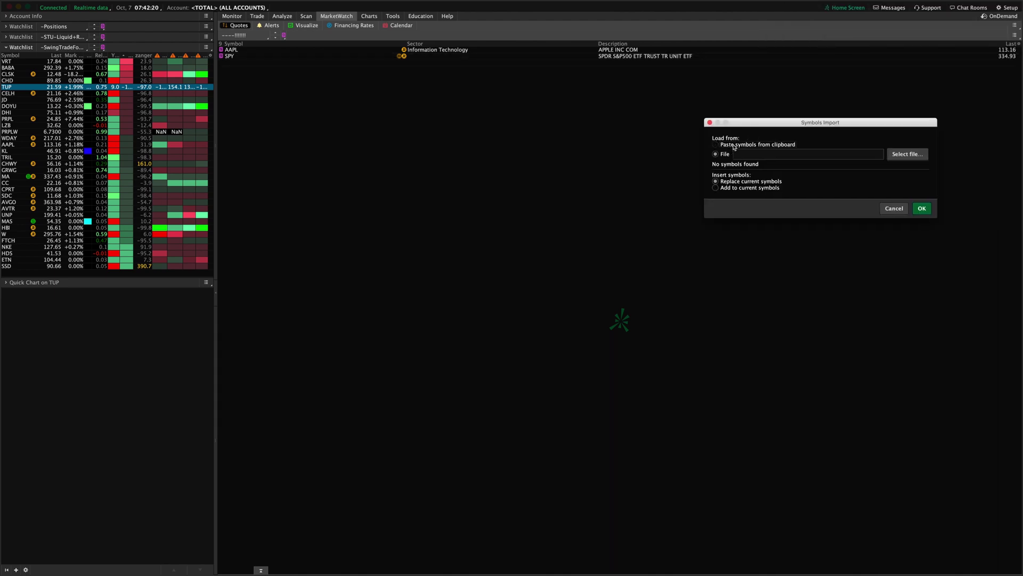
left_click(715, 145)
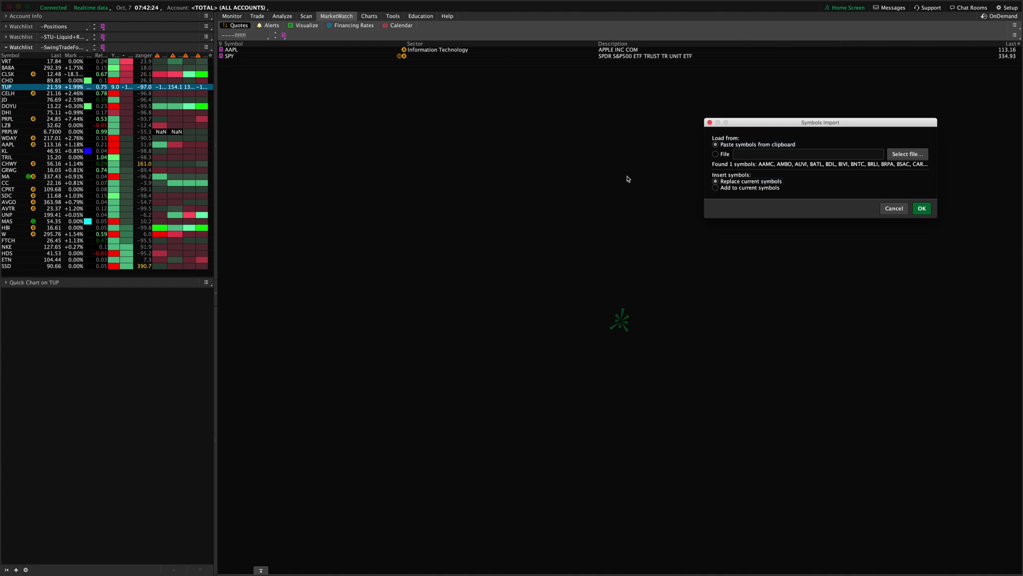
left_click(921, 209)
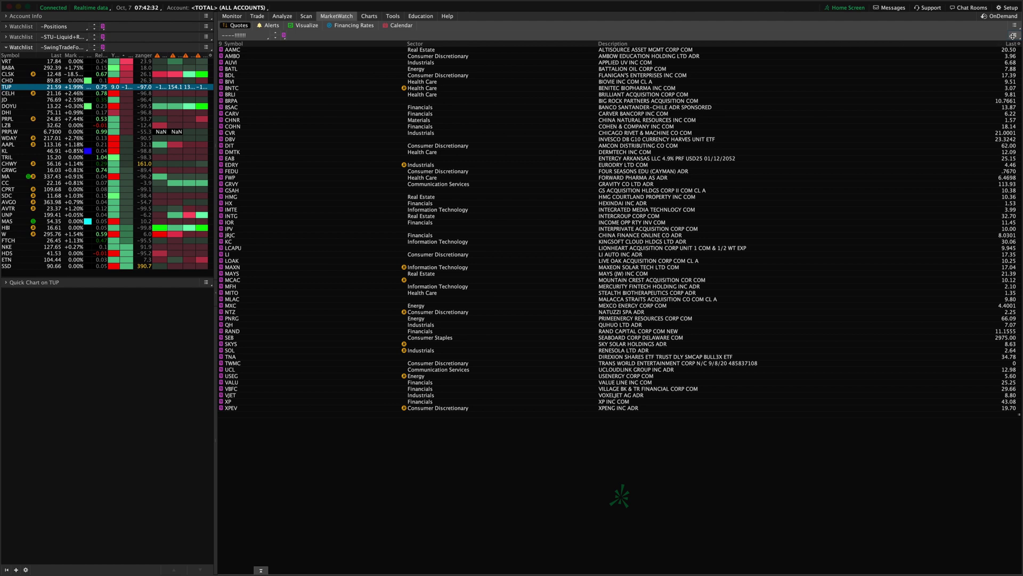
Start a CSV download of the Sept2020 sheet in Low Floats, then cancel it
key("super+Tab")
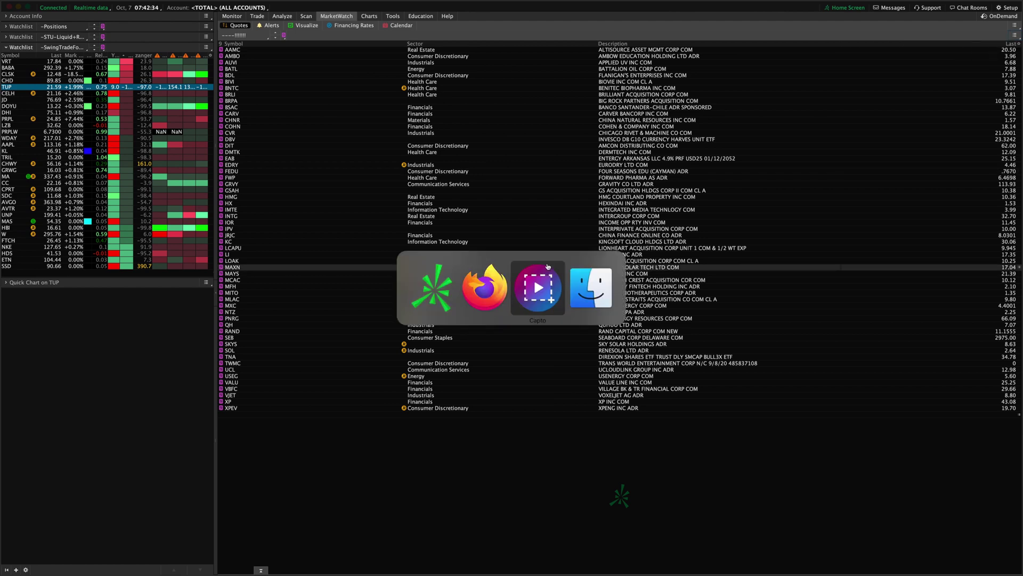
left_click(484, 288)
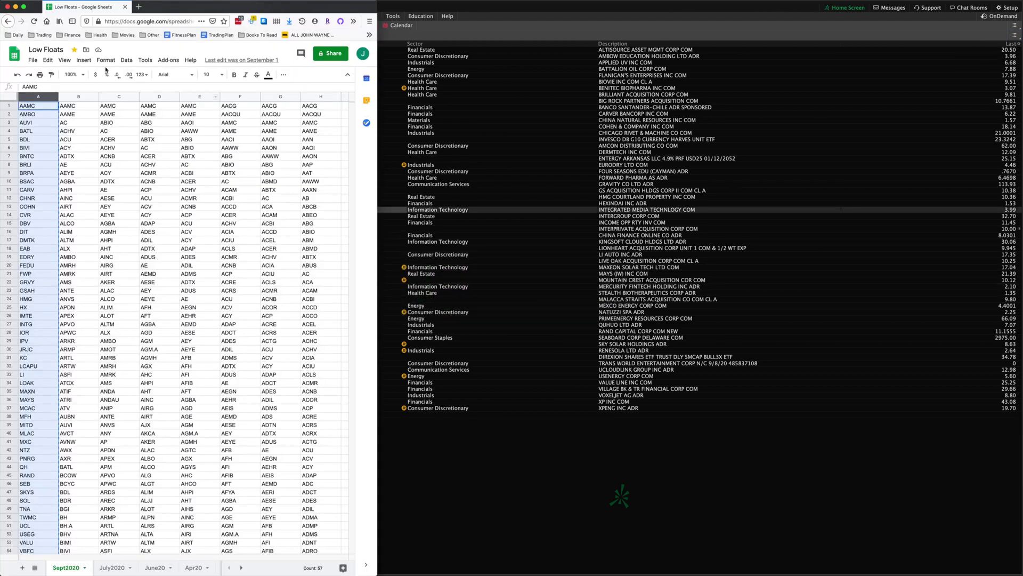
left_click(32, 60)
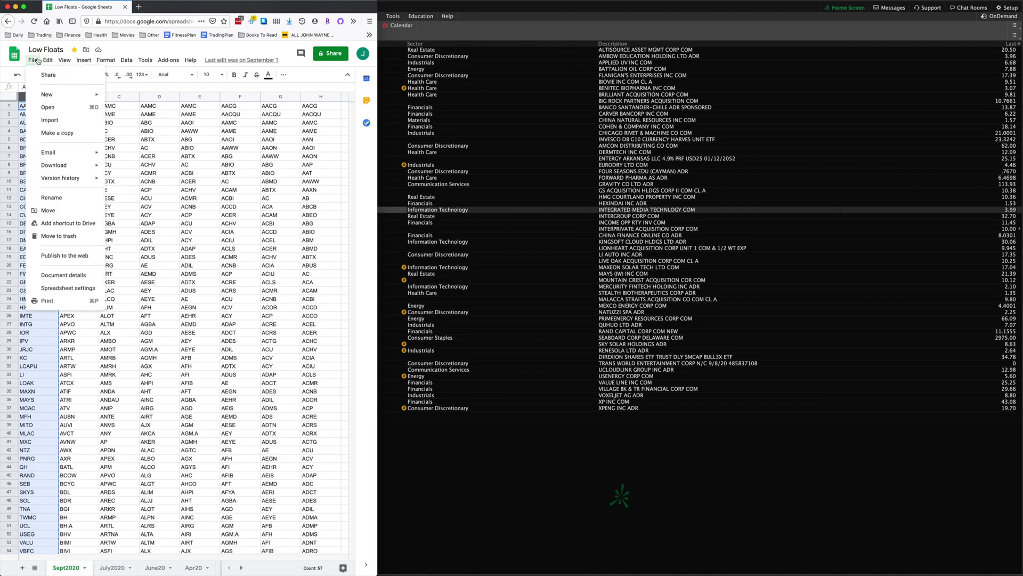
mouse_move(91, 166)
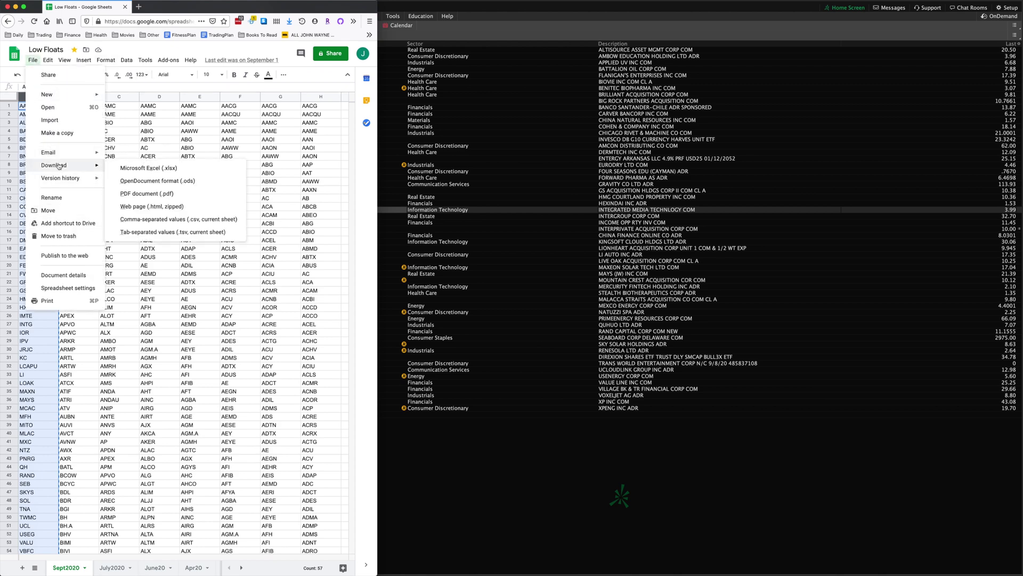
left_click(141, 221)
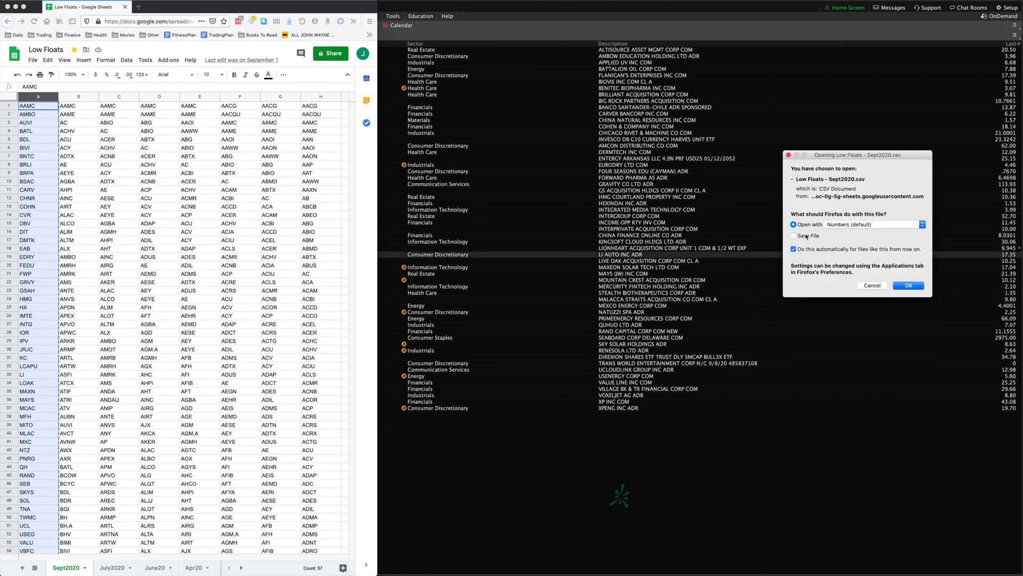
left_click(872, 285)
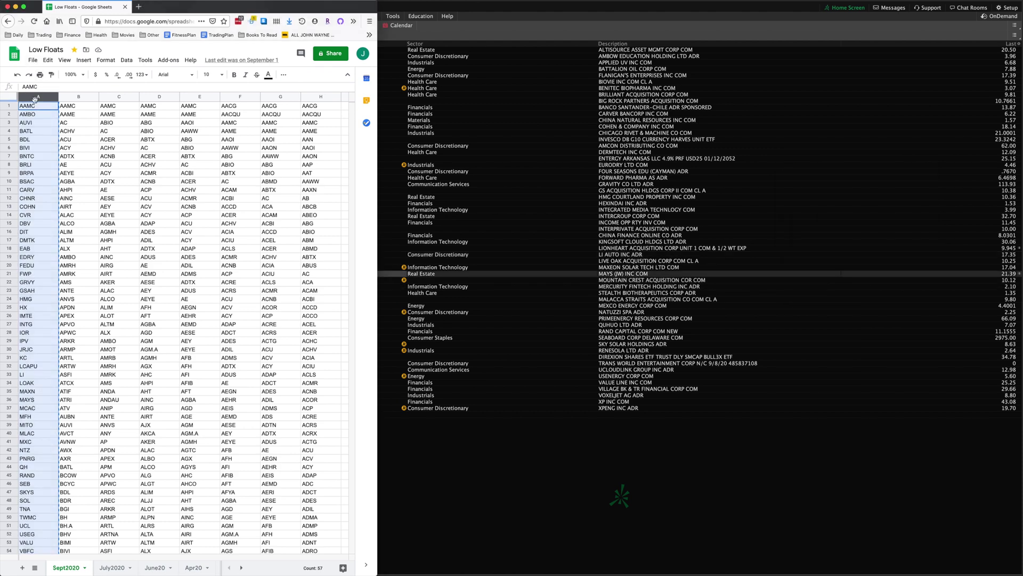
Create a new blank Untitled spreadsheet from the File menu
left_click(32, 60)
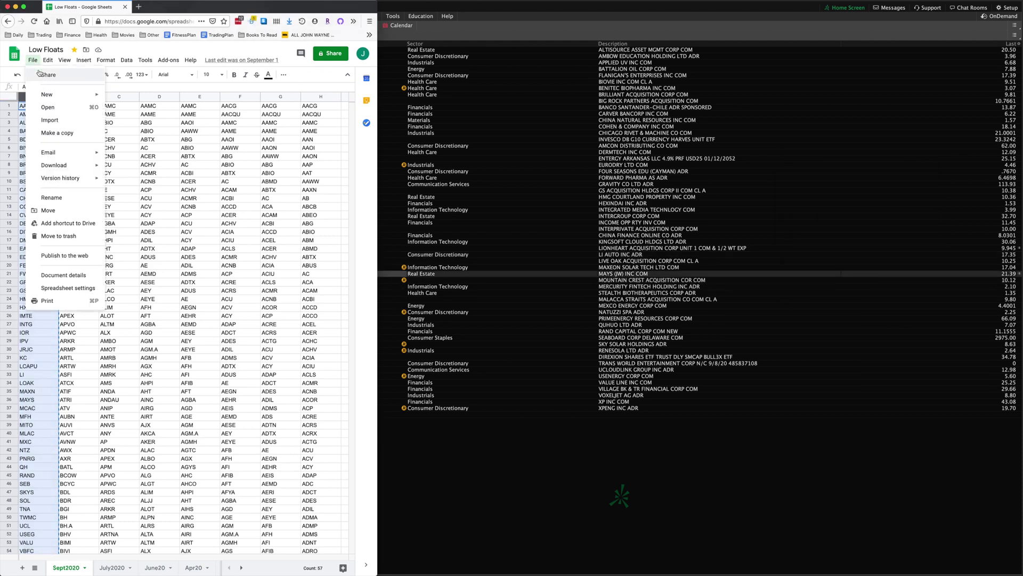
mouse_move(50, 99)
left_click(142, 102)
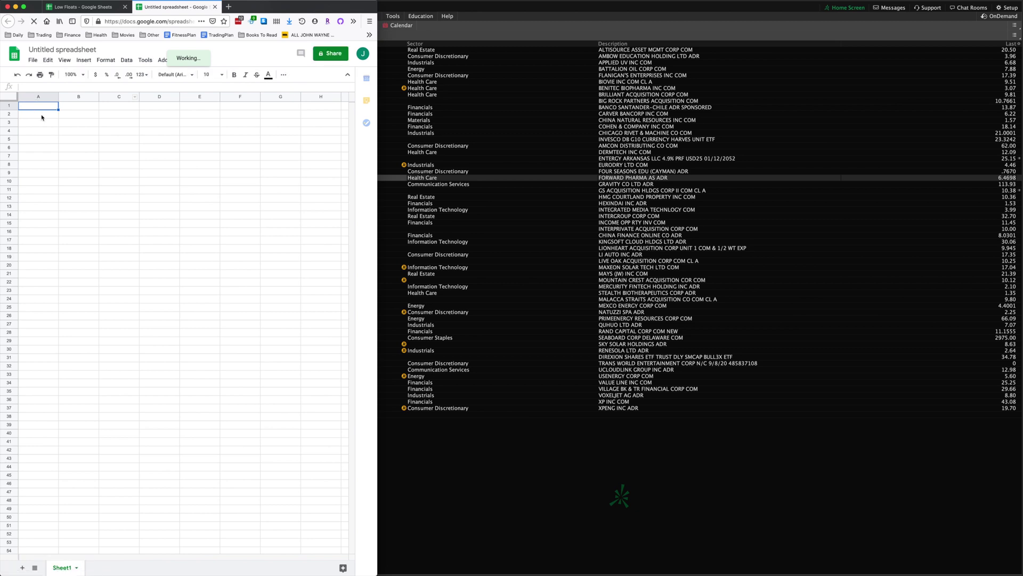
Paste the low-float tickers into column A and rename the spreadsheet test2
key("super+v")
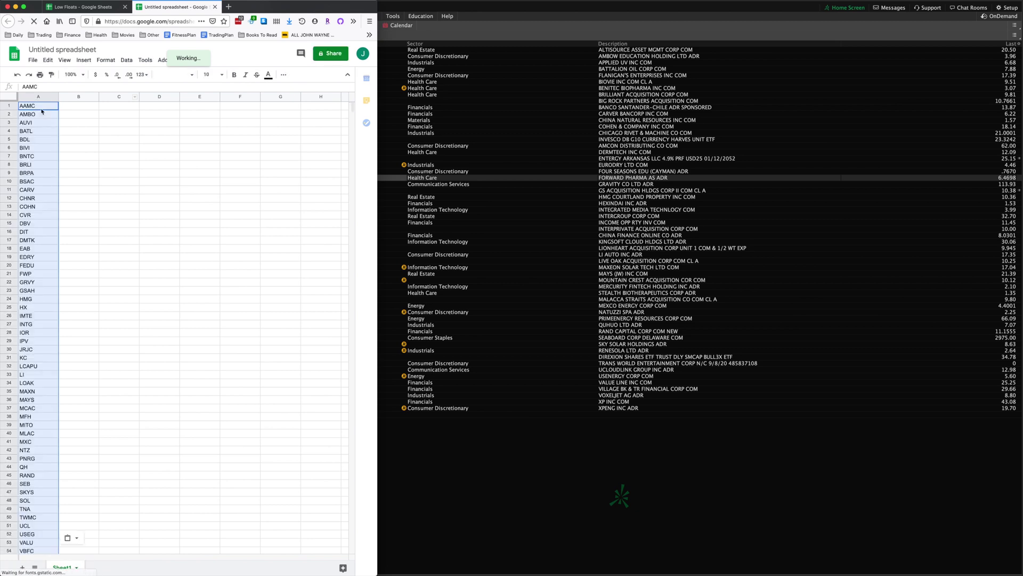
left_click(62, 50)
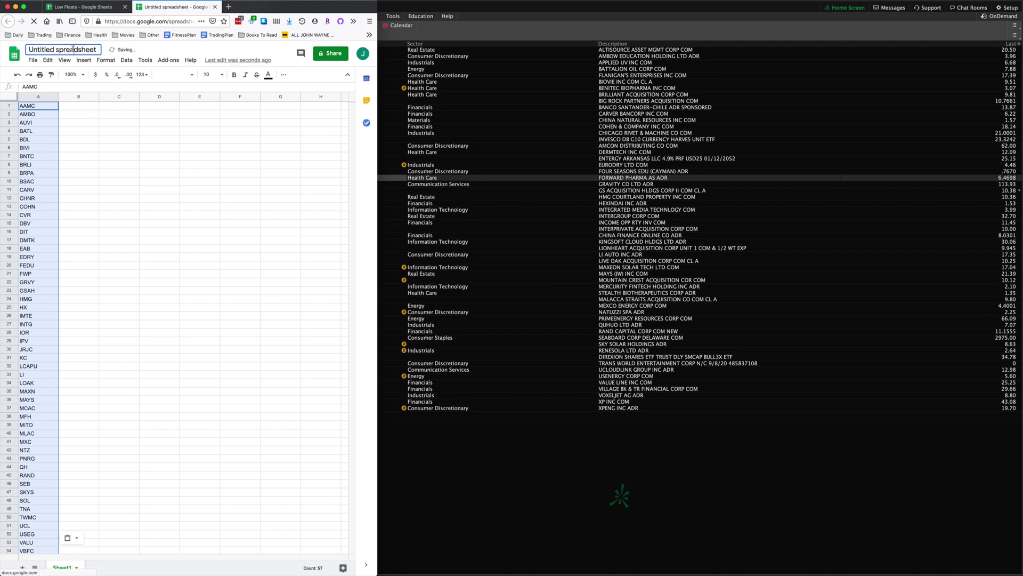
type("est")
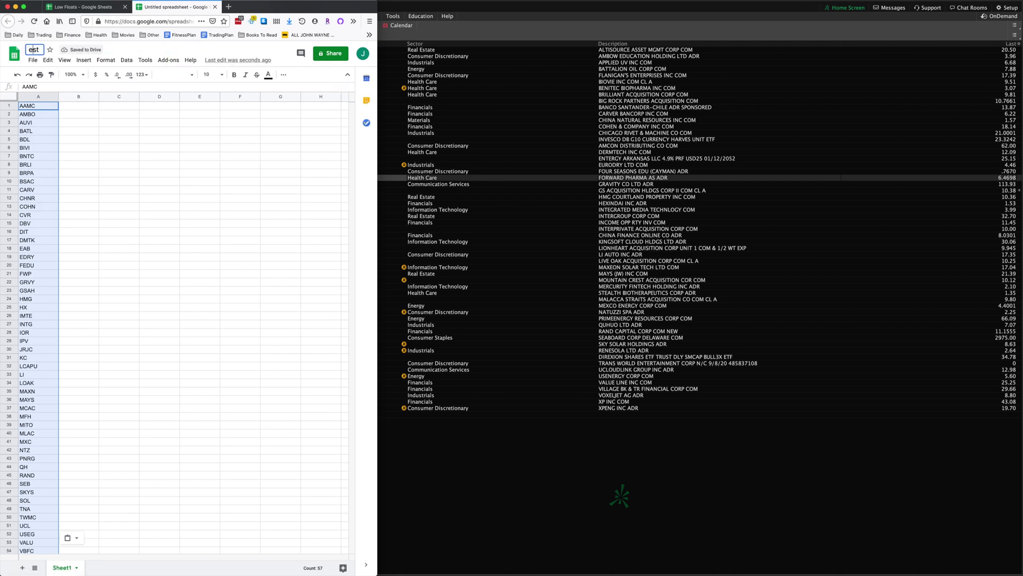
type("2")
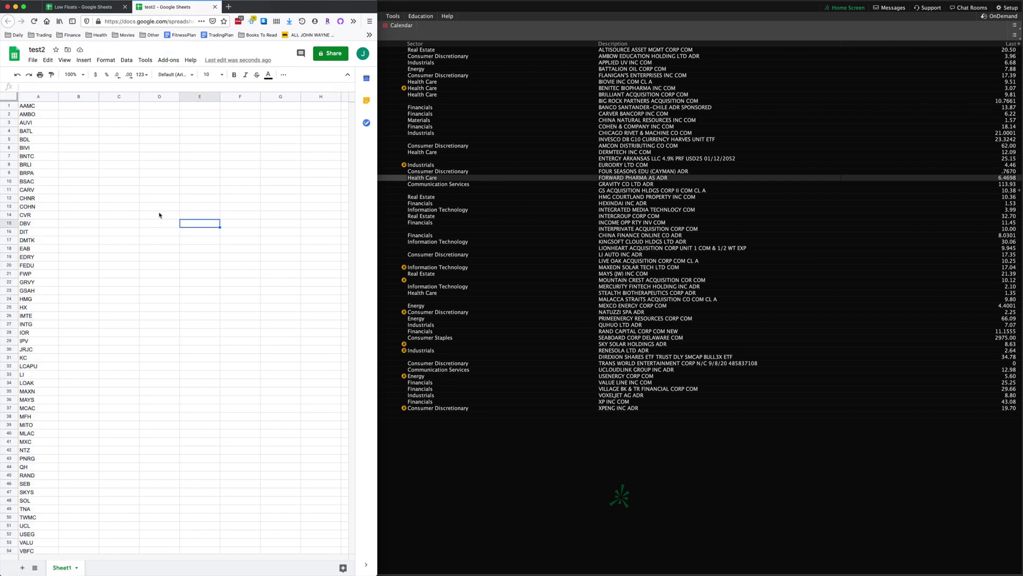
left_click(109, 171)
Download the sheet as CSV, saving test2 - Sheet1.csv, and return to thinkorswim
left_click(33, 59)
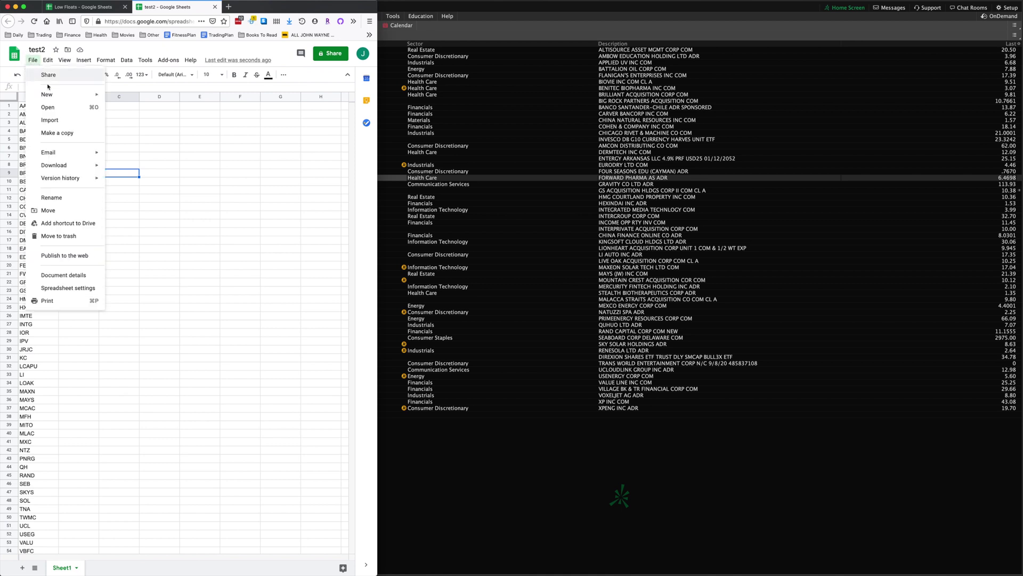
mouse_move(56, 166)
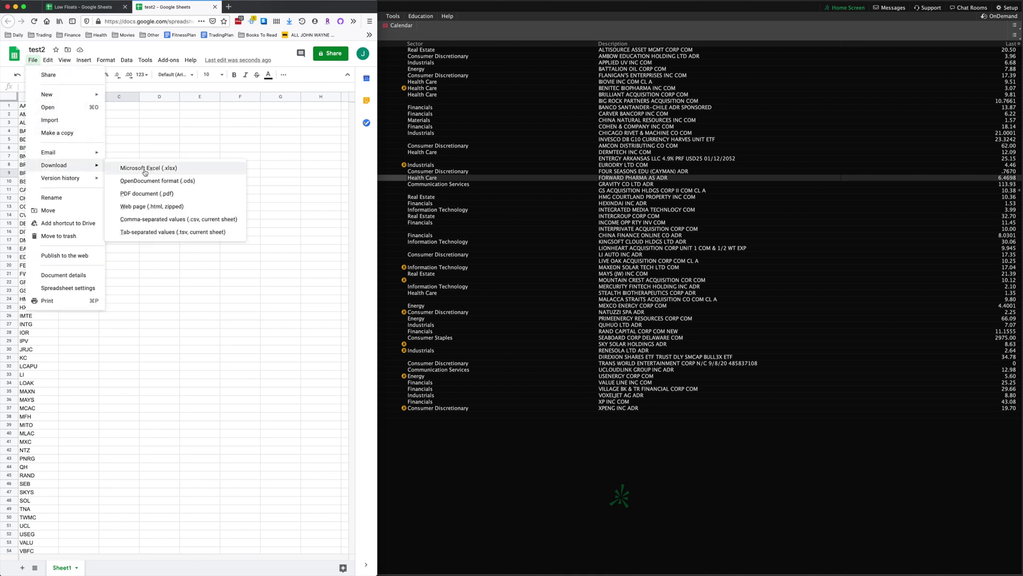
left_click(152, 219)
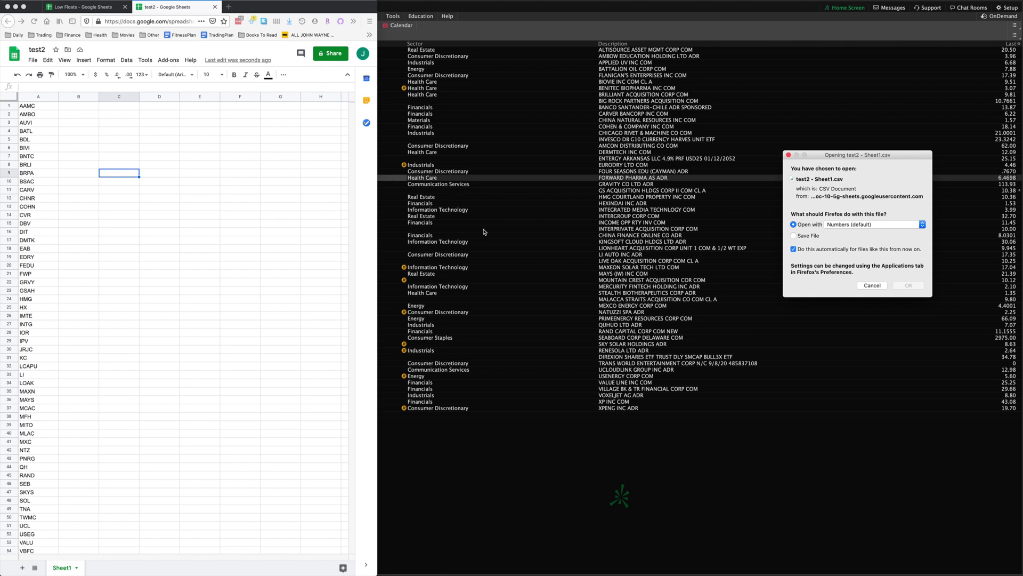
left_click(809, 237)
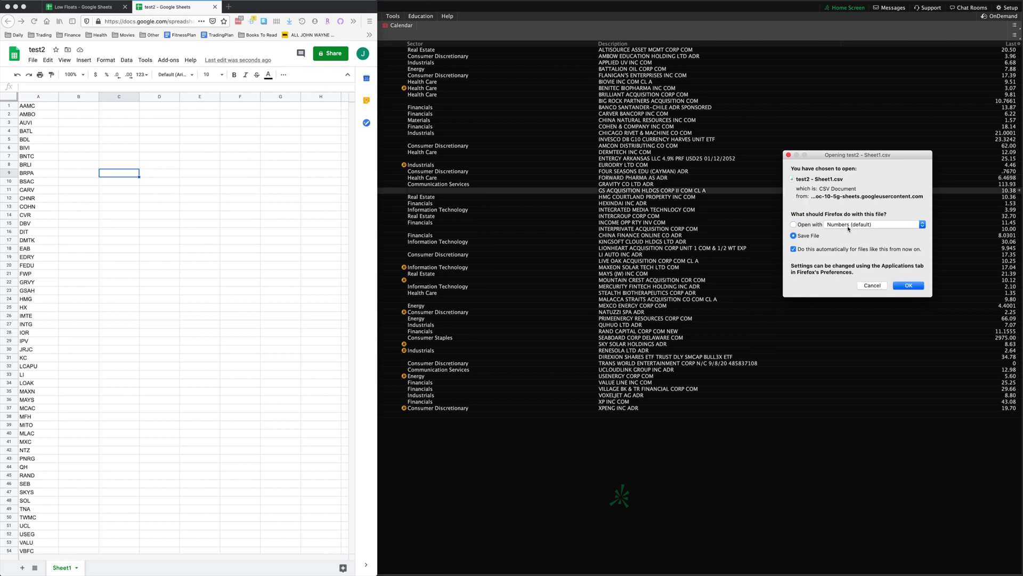
left_click(909, 285)
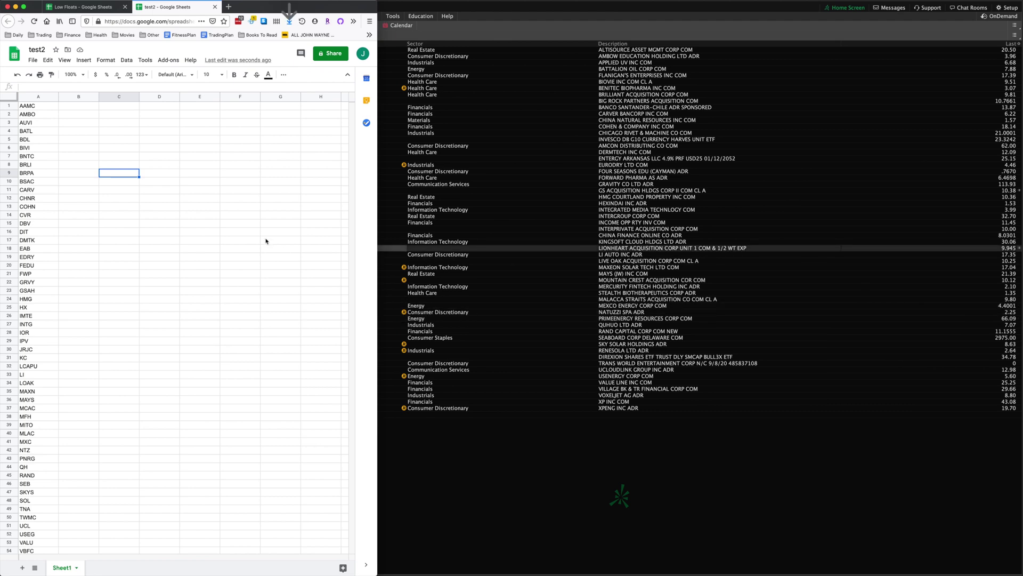
left_click(453, 463)
Start a watchlist symbol import with File chosen as the source
left_click(1014, 34)
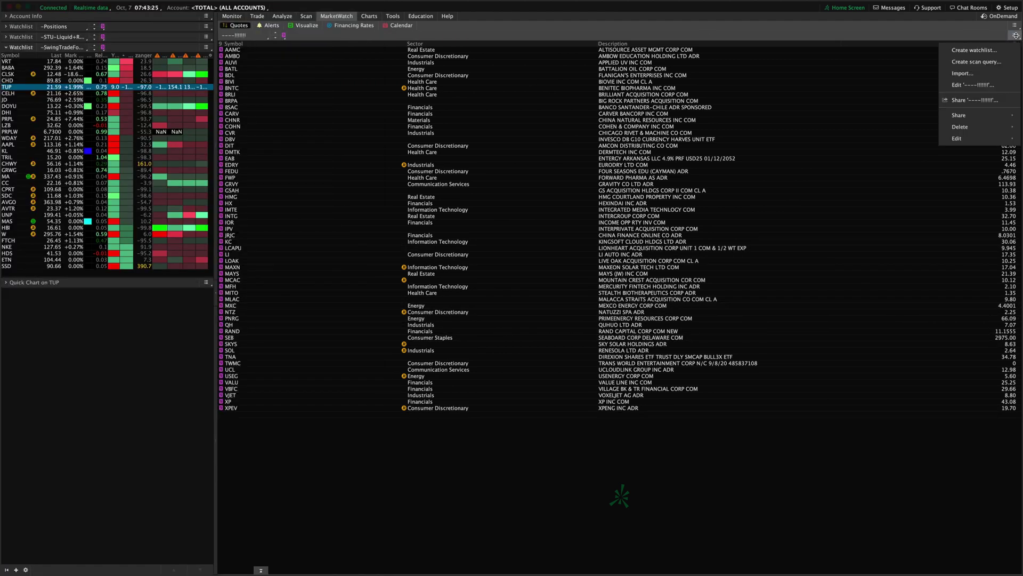
left_click(971, 73)
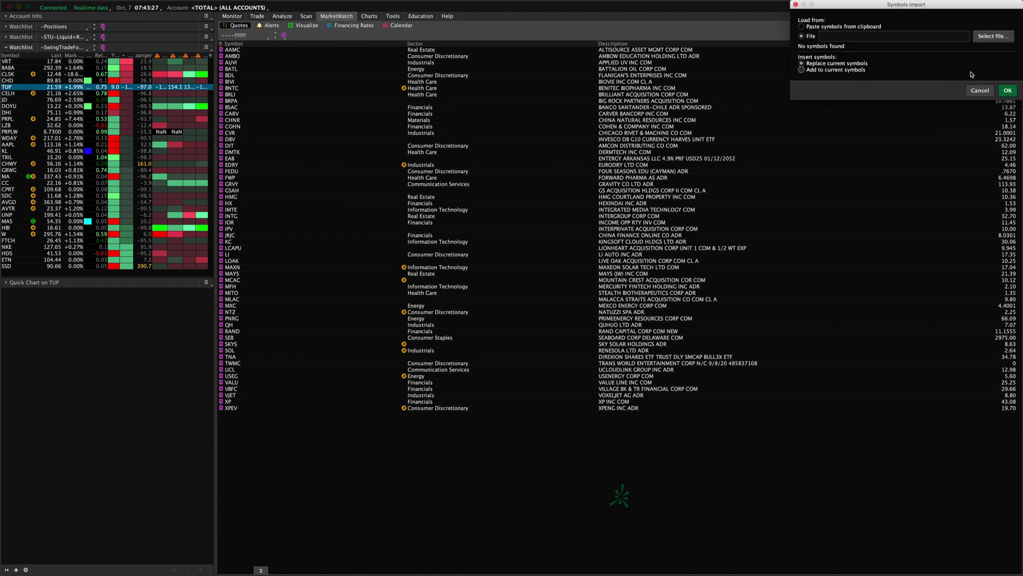
left_click_drag(863, 7, 592, 171)
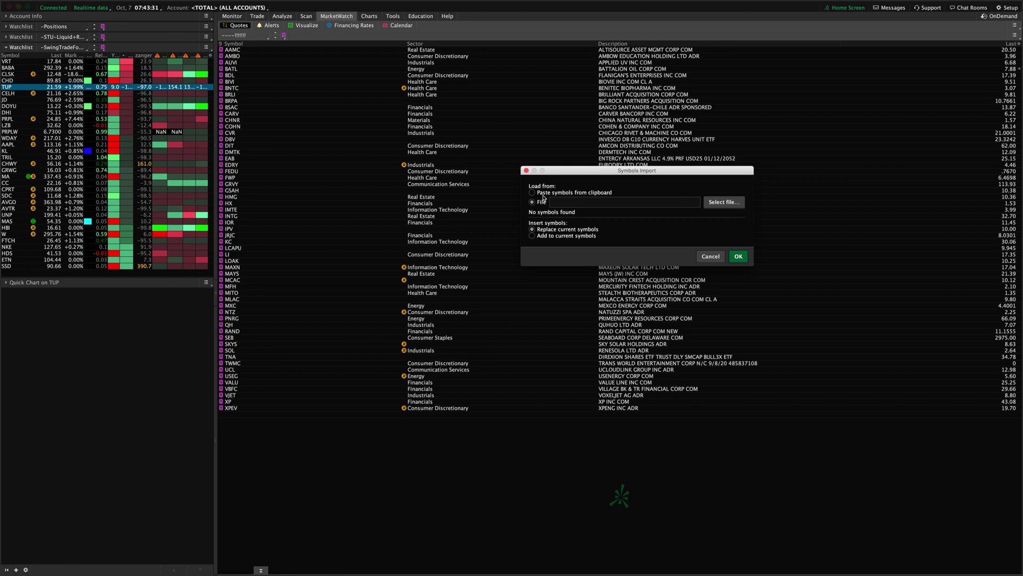
left_click(531, 193)
left_click(541, 202)
left_click(723, 205)
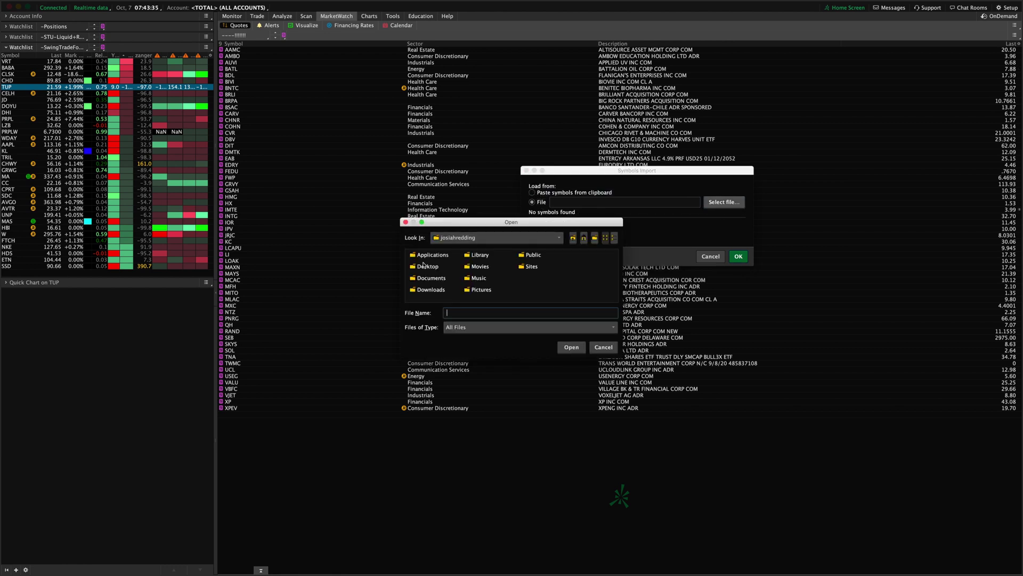
Import test2 - Sheet1.csv from the Desktop using 'Add to current symbols'
scroll(496, 269, "right", 3)
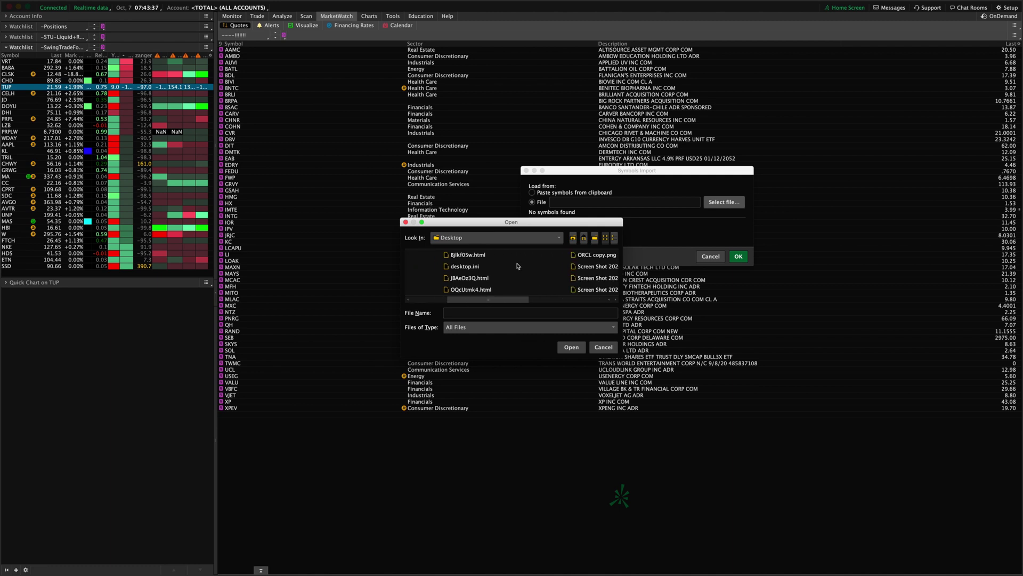
scroll(517, 266, "right", 5)
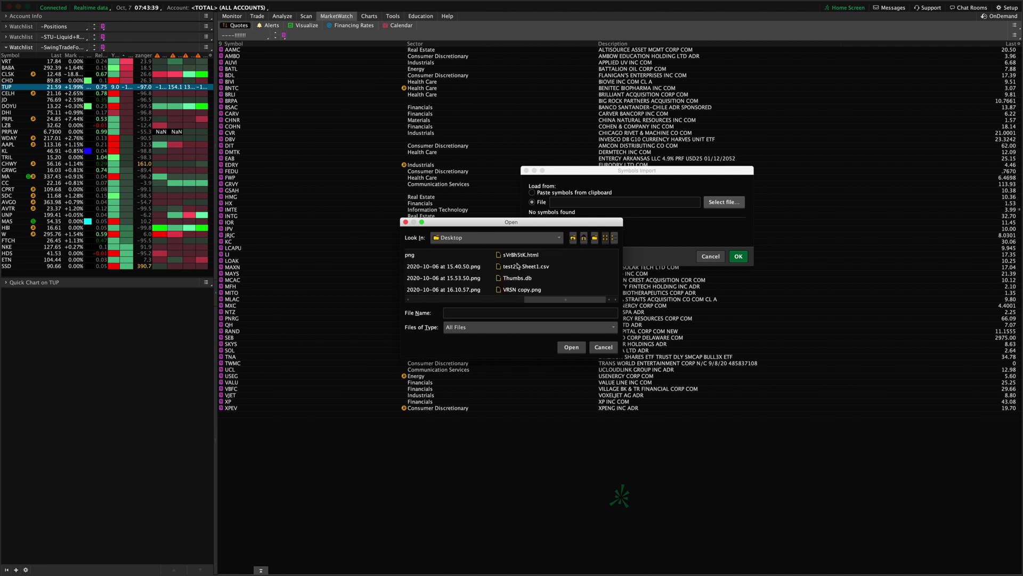
scroll(531, 288, "left", 2)
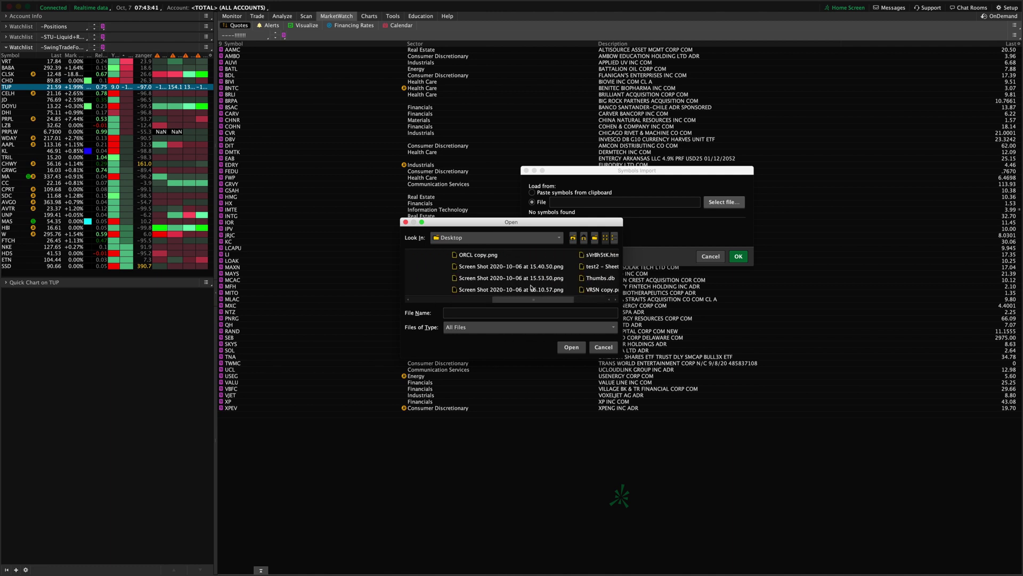
scroll(531, 289, "left", 5)
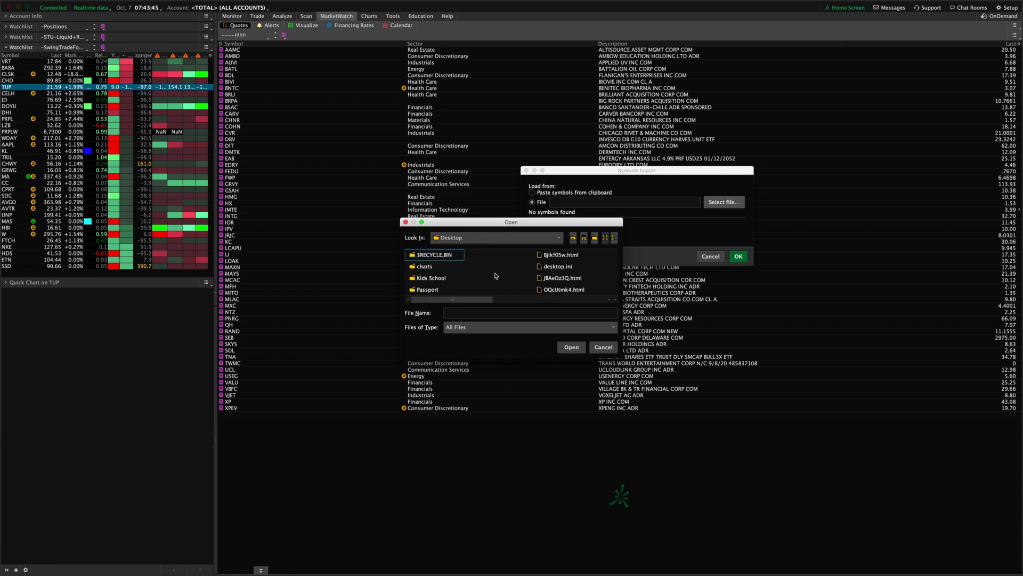
scroll(510, 270, "right", 5)
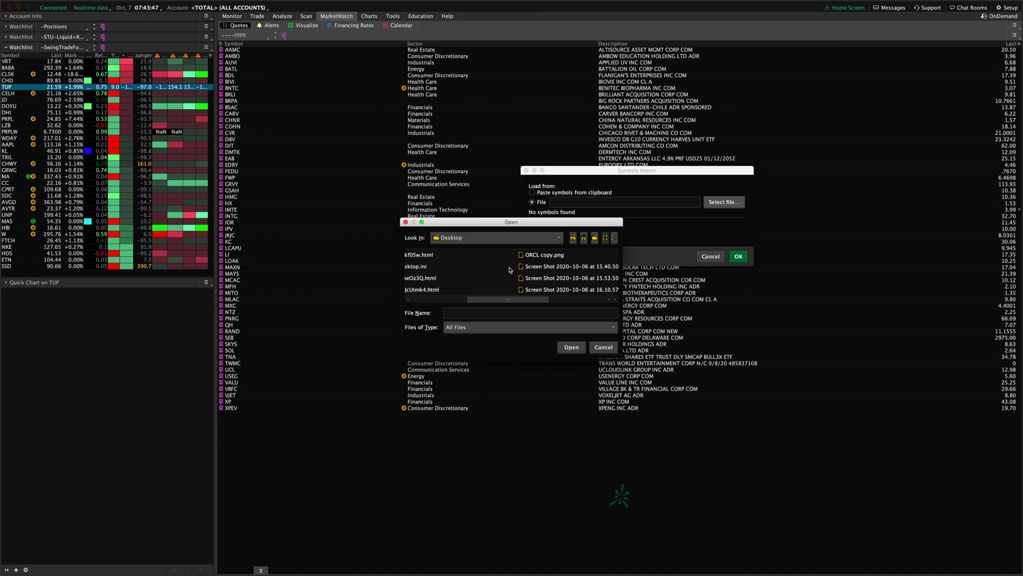
scroll(510, 271, "right", 2)
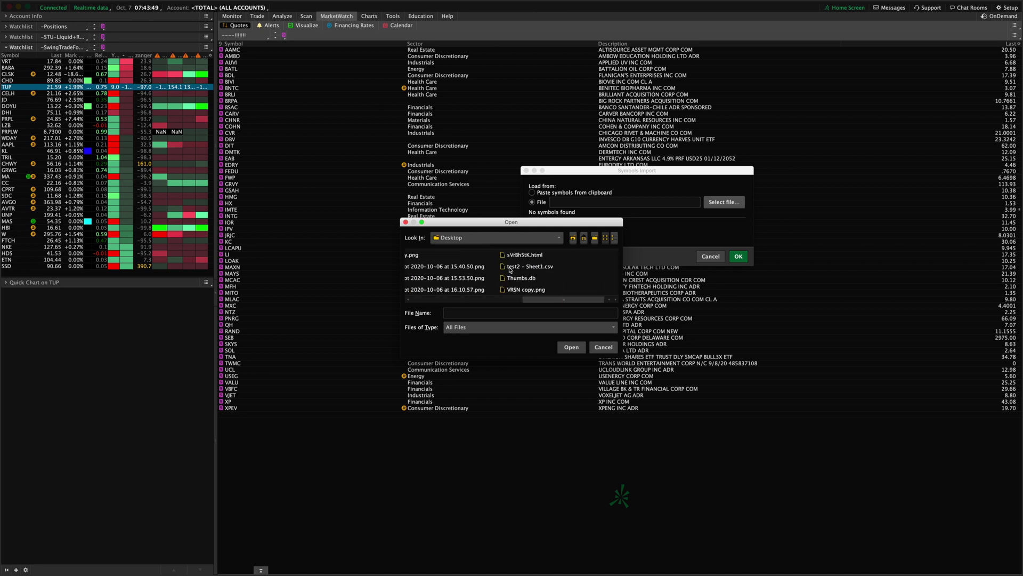
left_click(513, 268)
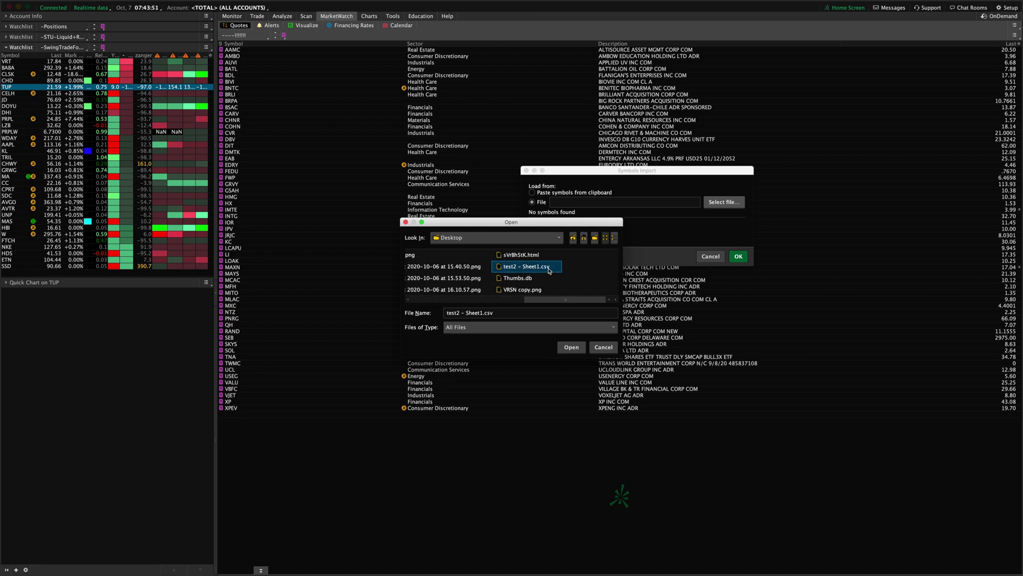
left_click(571, 347)
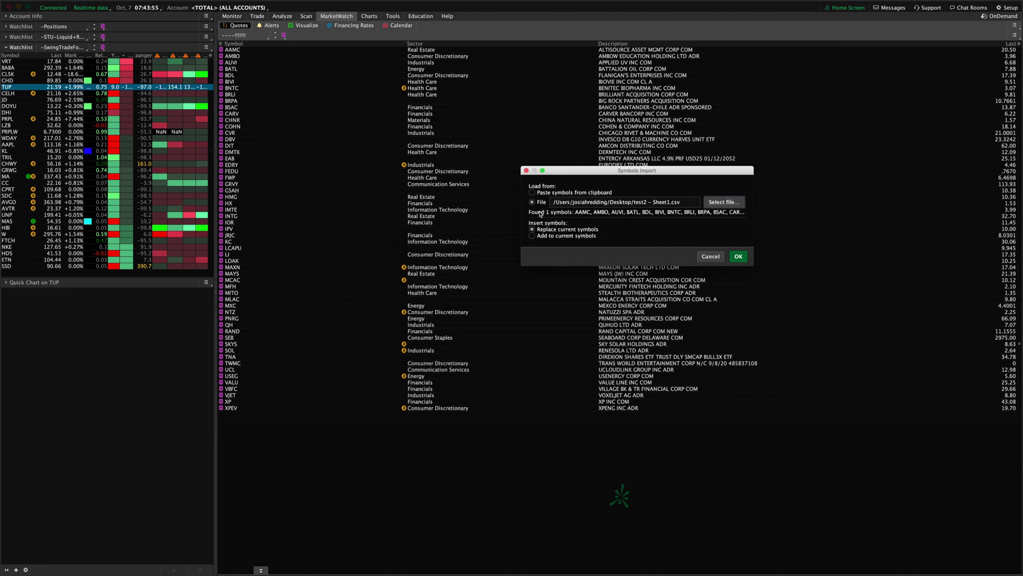
left_click(532, 236)
left_click(738, 256)
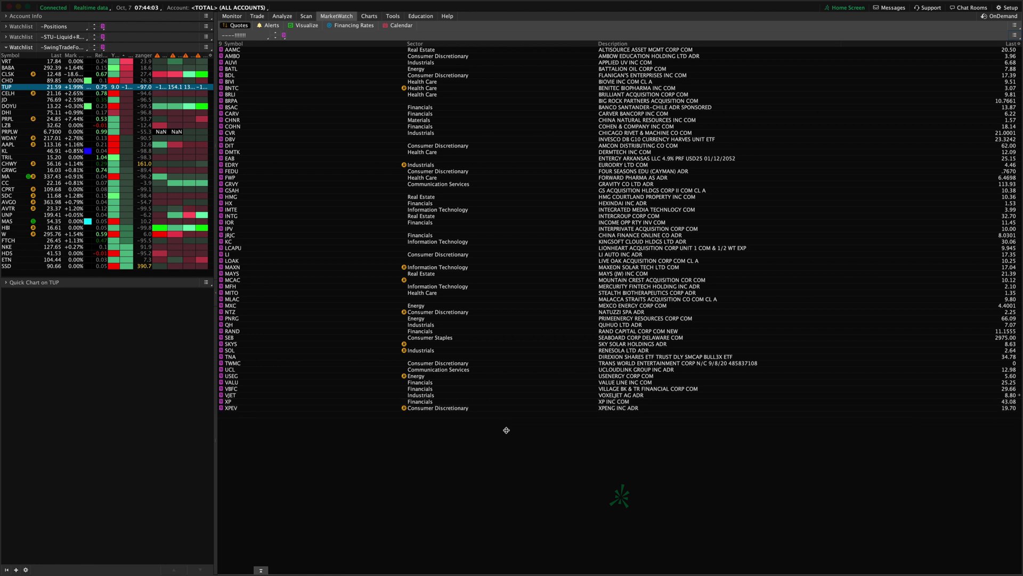
Delete AAMC, AMBO and AUVI in the watchlist editor and save, leaving BATL first
left_click(261, 35)
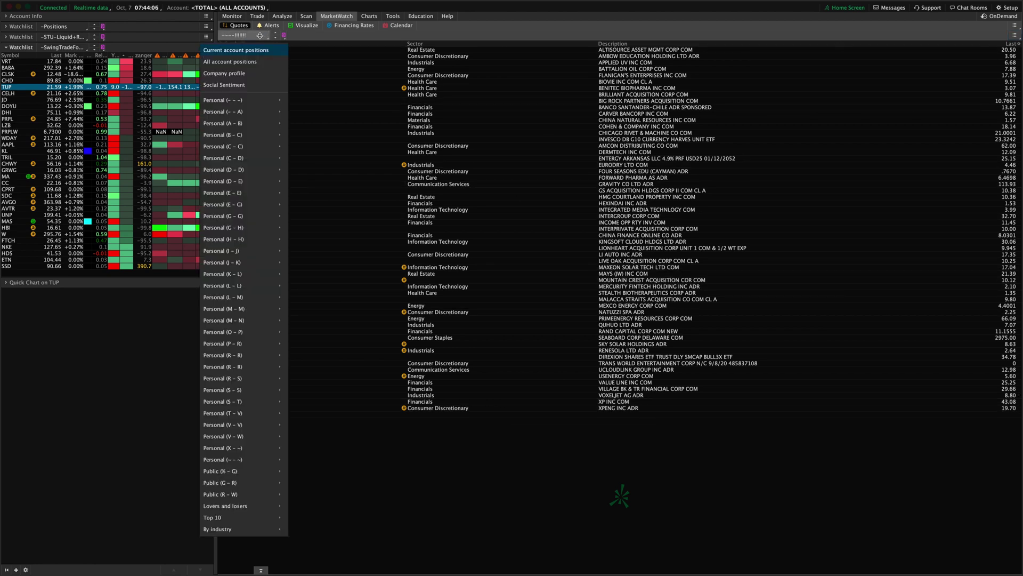
left_click(1014, 25)
left_click(1019, 31)
left_click(1014, 35)
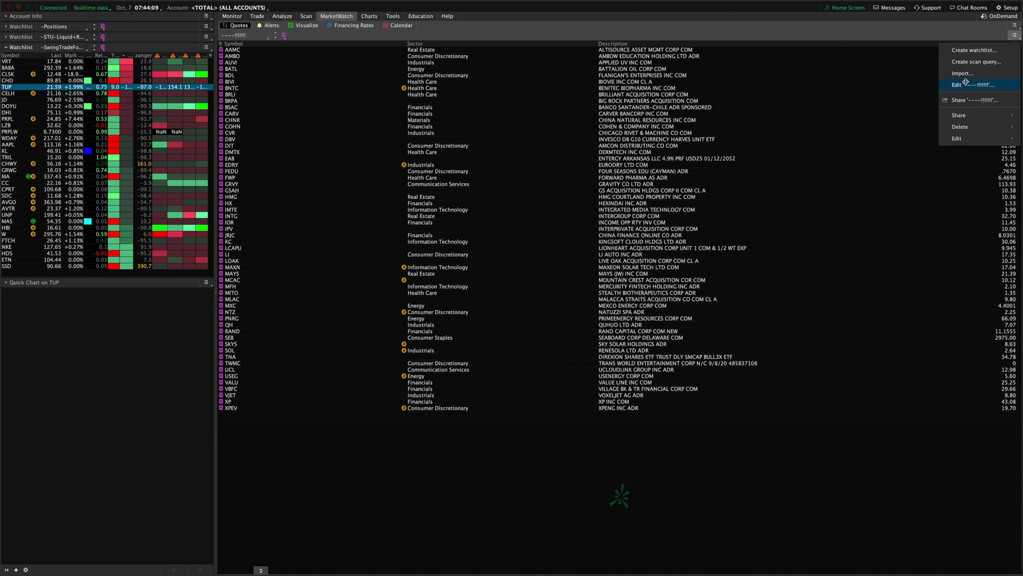
left_click(966, 83)
left_click(802, 89)
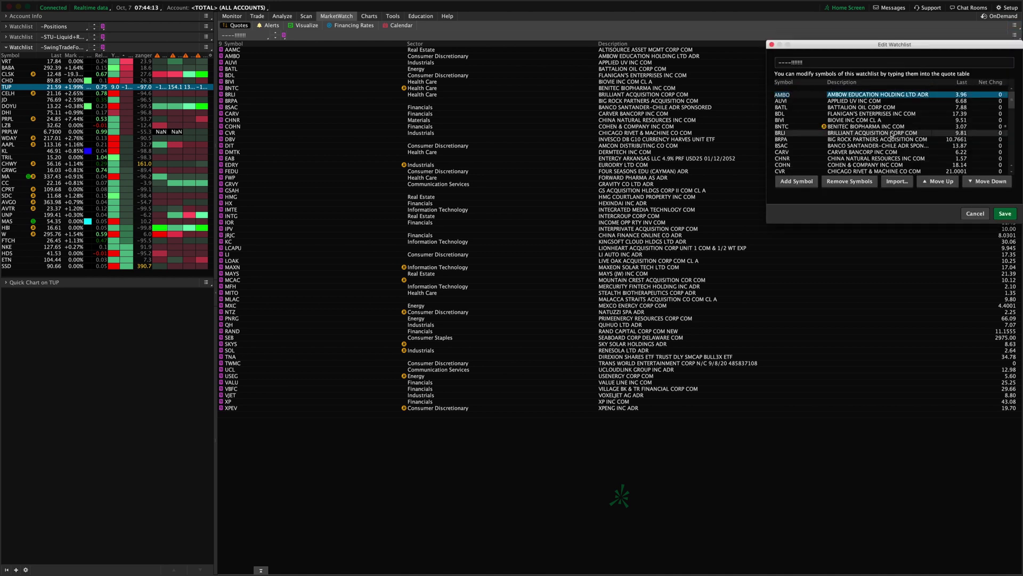
key("Delete")
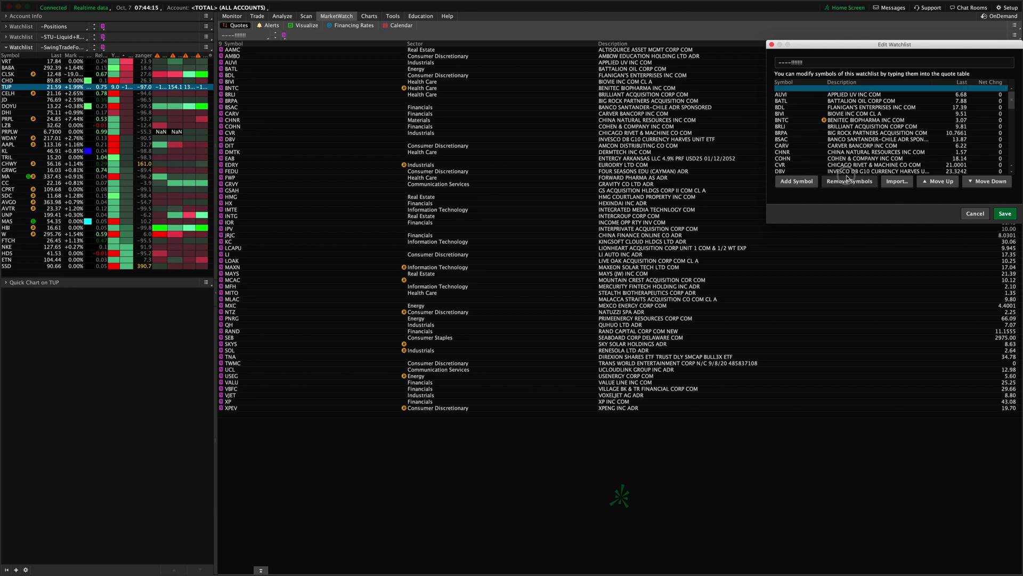
scroll(804, 99, "down", 1)
left_click(799, 88)
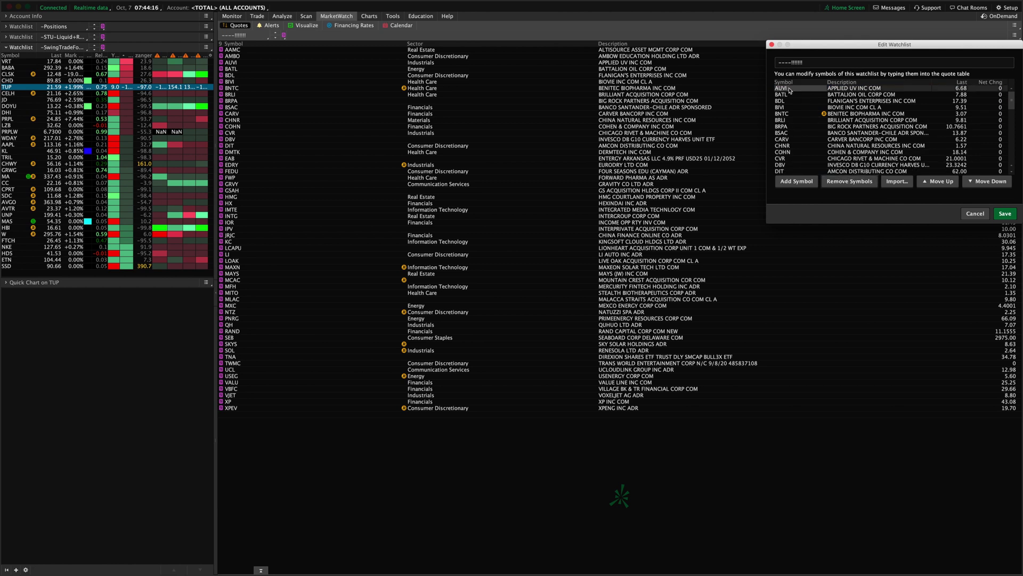
left_click(849, 181)
left_click(1005, 214)
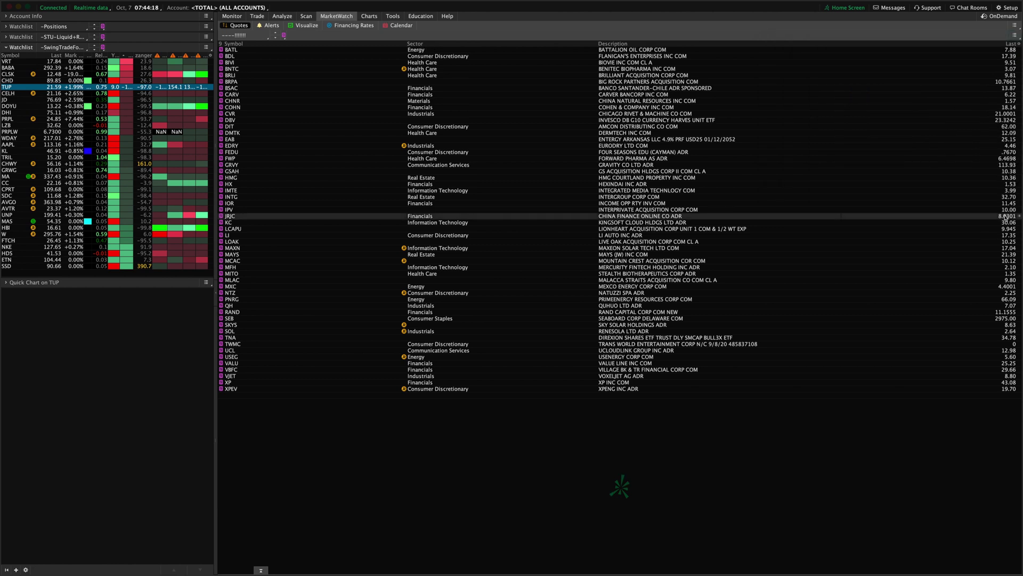
Re-import test2 - Sheet1.csv so AAMC, AMBO and AUVI rejoin ahead of BATL
left_click(1007, 36)
left_click(963, 73)
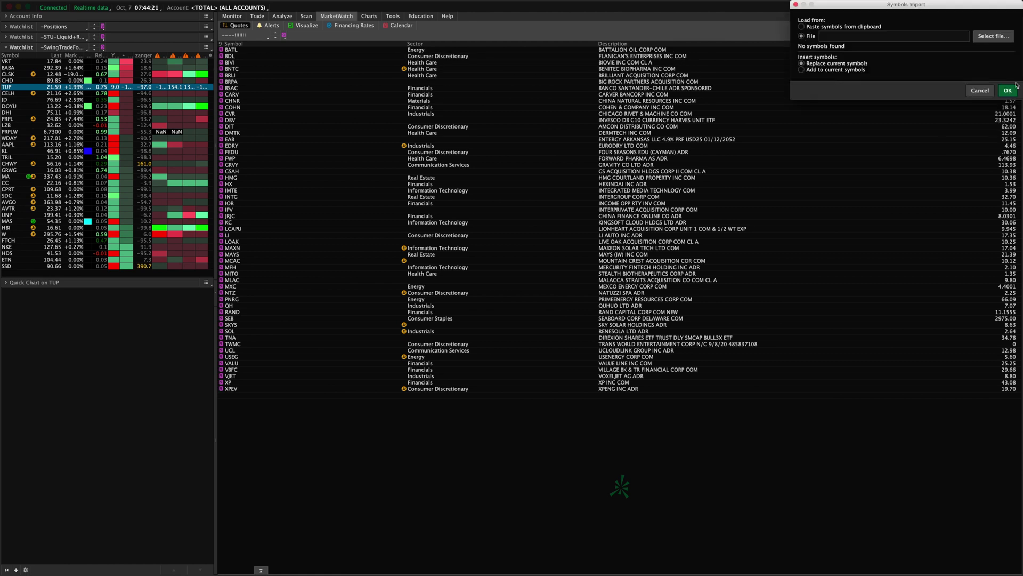
left_click(985, 38)
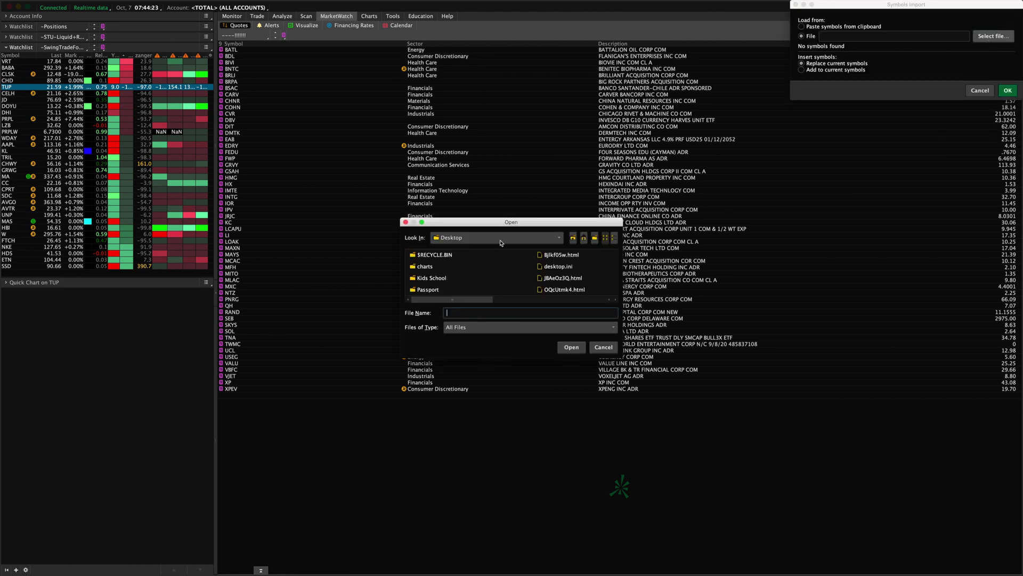
scroll(447, 265, "right", 5)
left_click(526, 267)
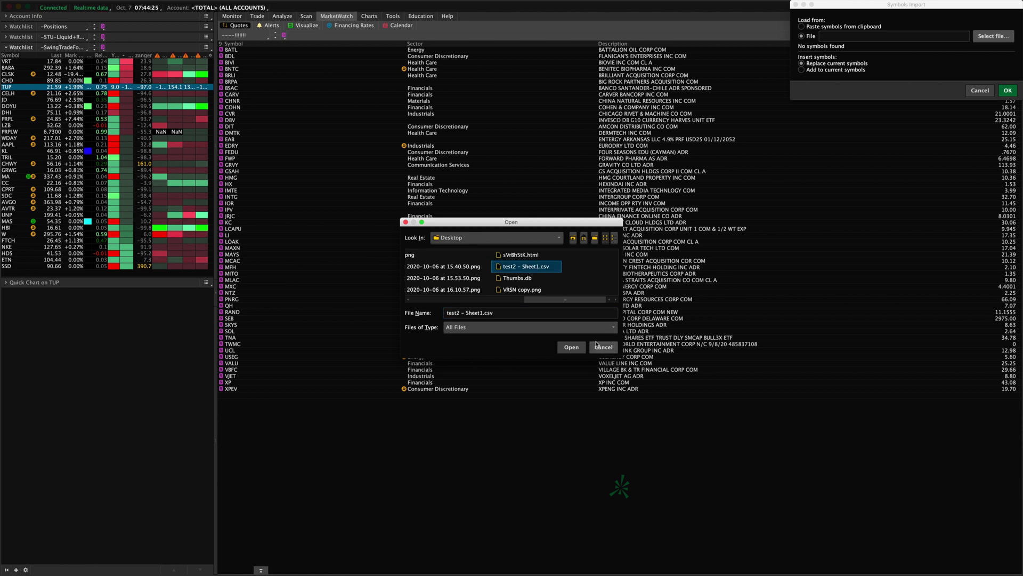
left_click(573, 348)
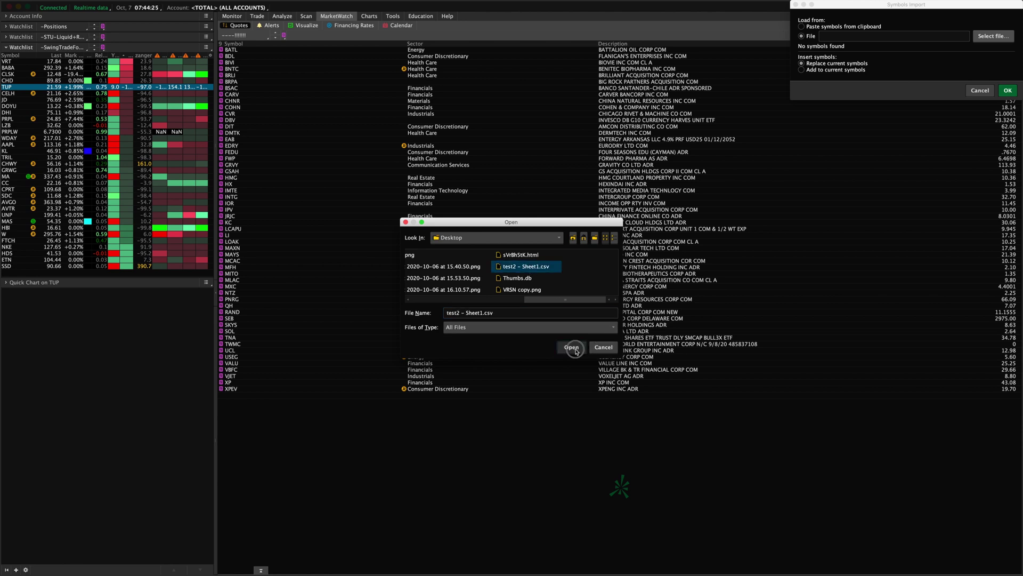
left_click(1007, 91)
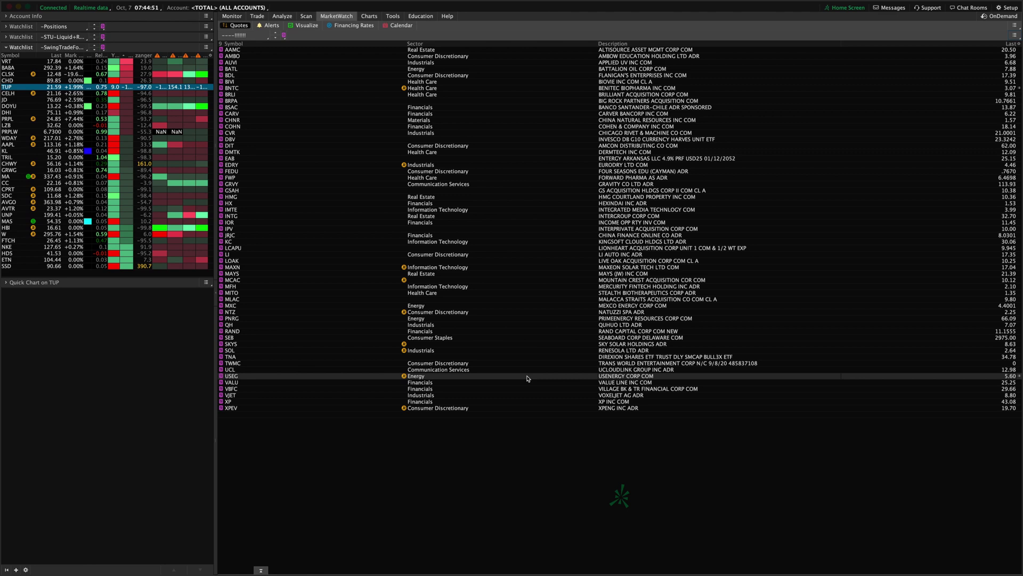
key("super+Tab")
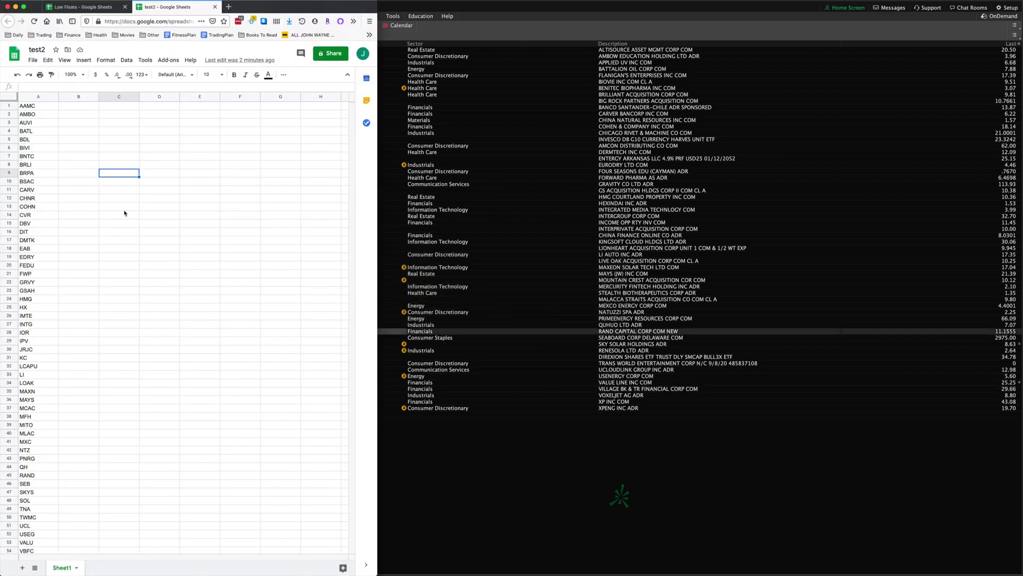
left_click(35, 98)
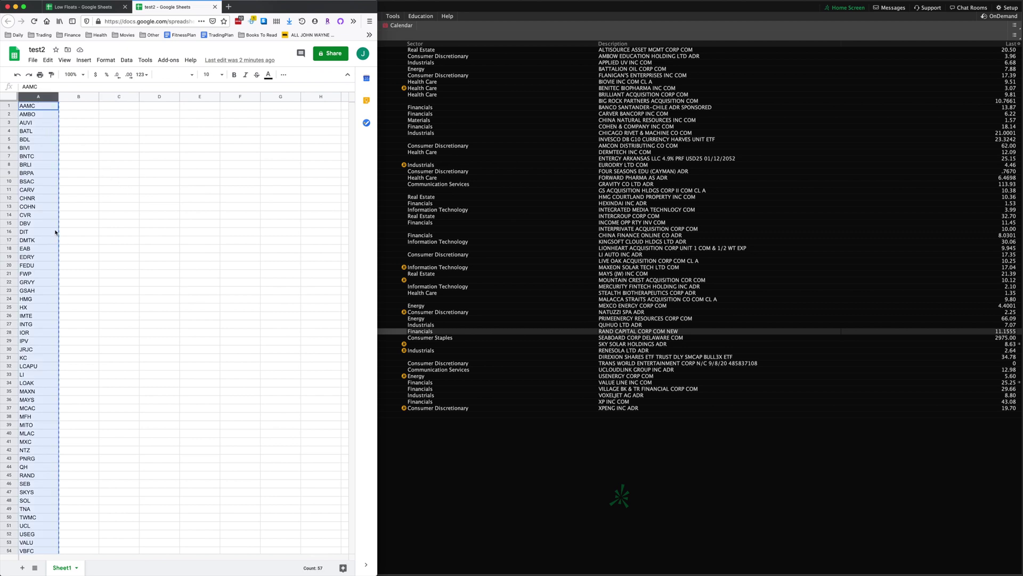
key("super+space")
type("tex")
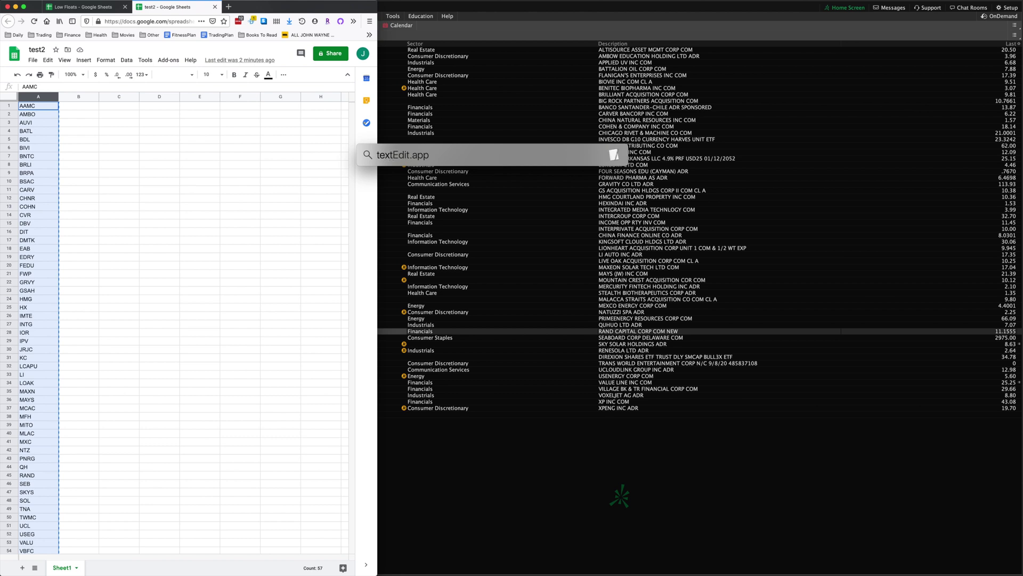
type("t")
key("Return")
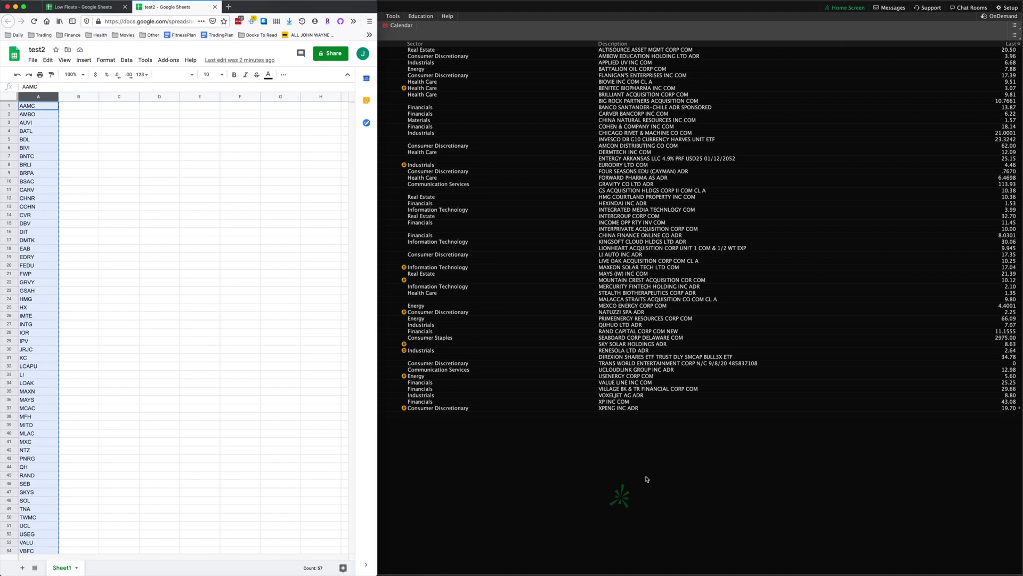
left_click(561, 496)
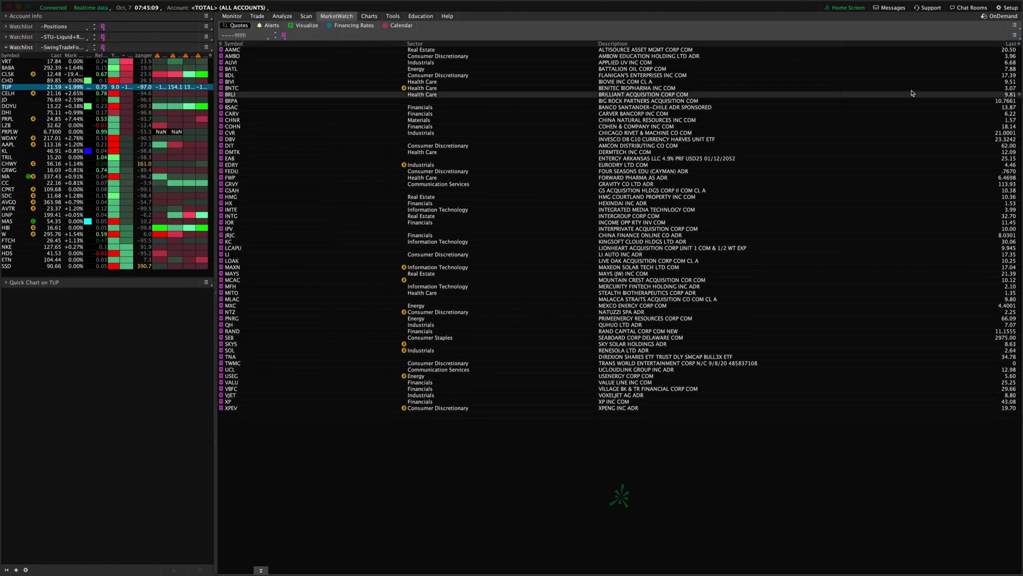
Import the clipboard tickers into the watchlist, replacing its current symbols
left_click(1014, 35)
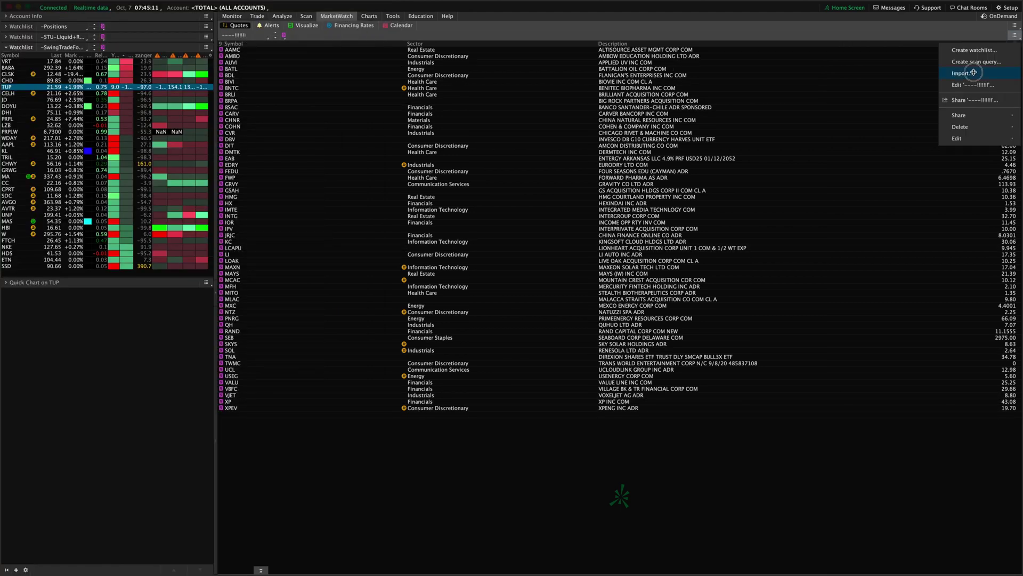
left_click(971, 73)
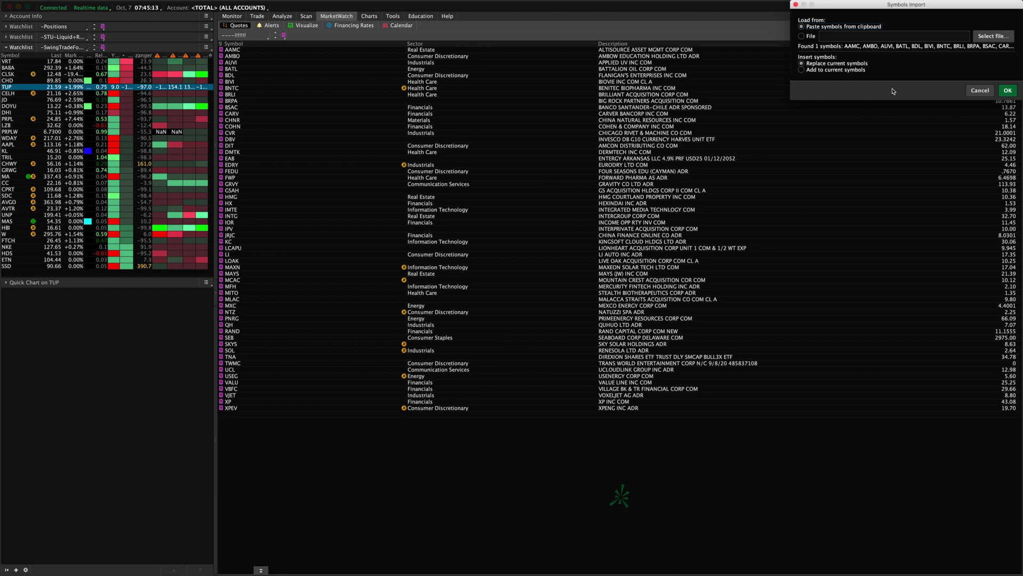
key("Return")
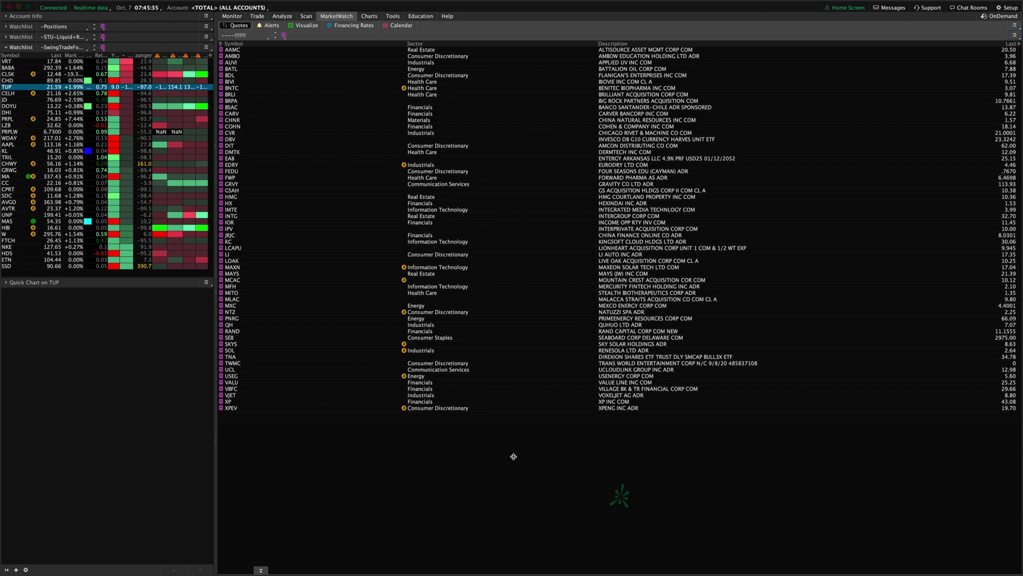
Check the watchlist menu without choosing anything, then switch to the Scan section
left_click(1014, 35)
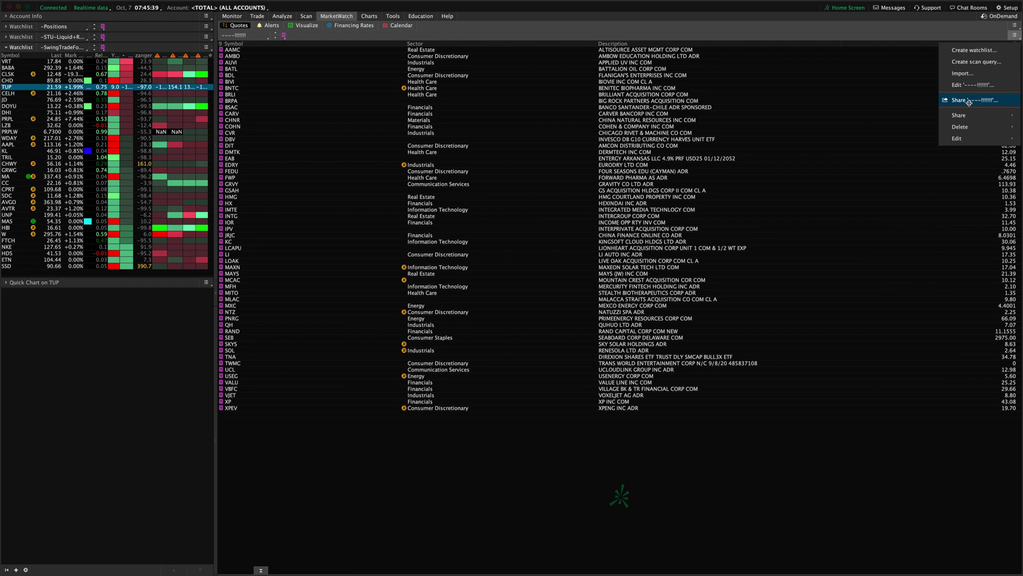
left_click(670, 476)
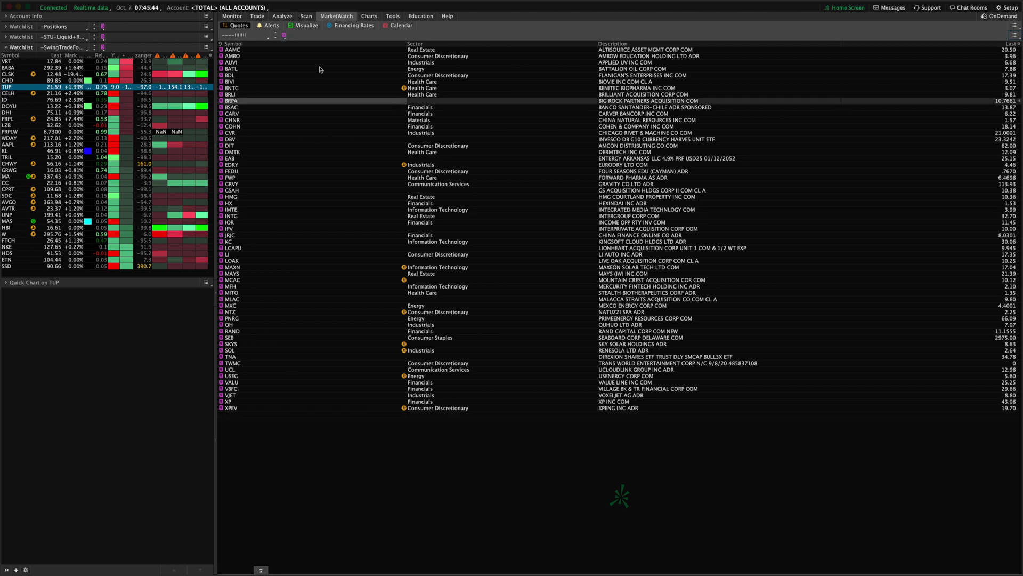
left_click(306, 16)
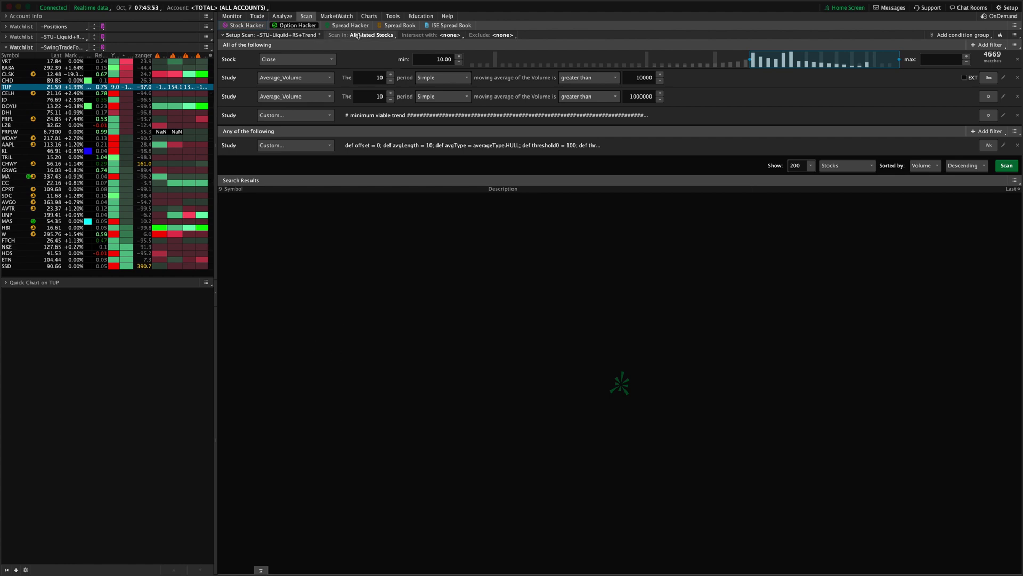
Reload the Stock Hacker scan and browse its Category, Public and Personal targets, keeping All Listed Stocks
left_click(254, 25)
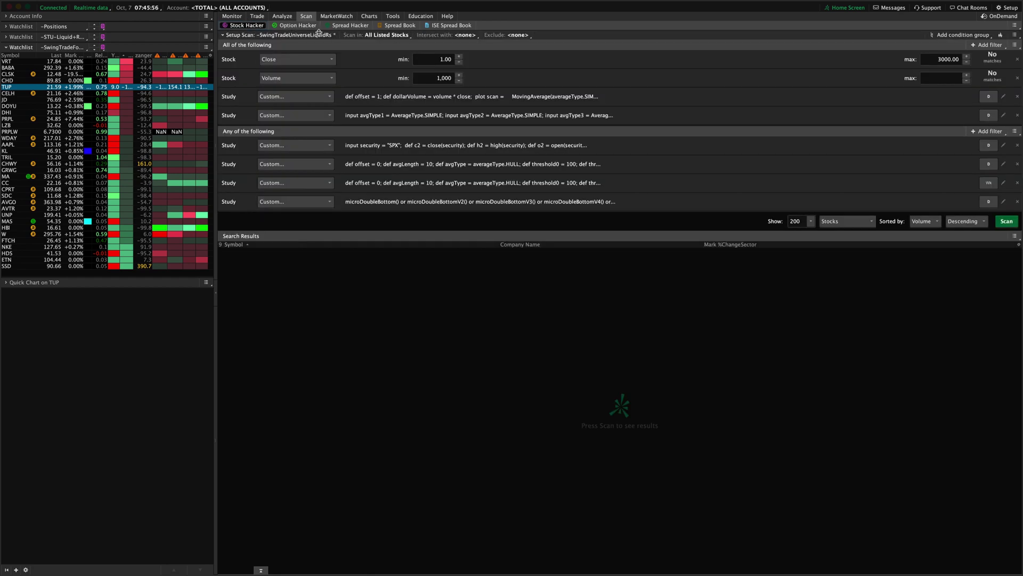
left_click(379, 36)
mouse_move(371, 48)
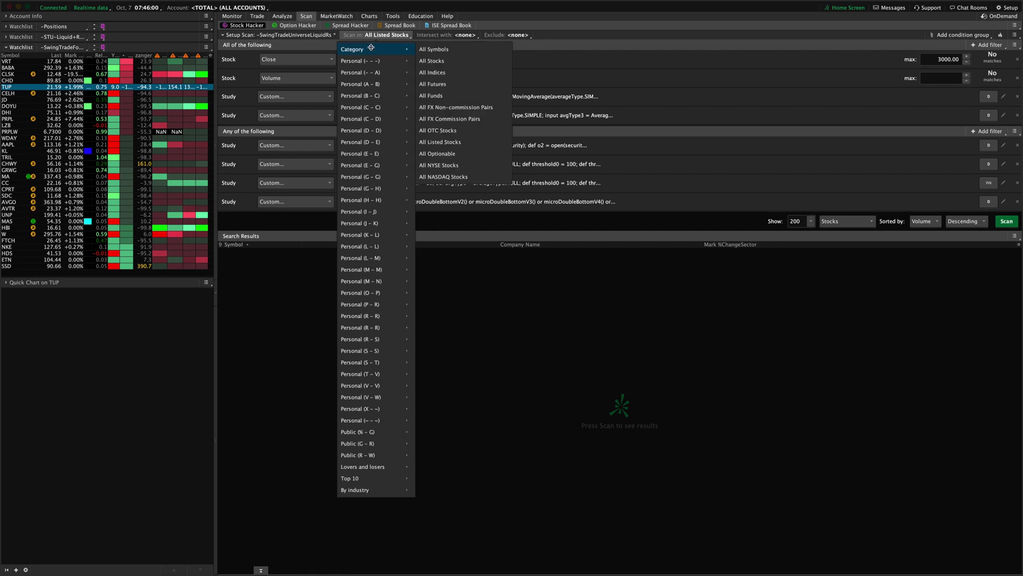
left_click(364, 35)
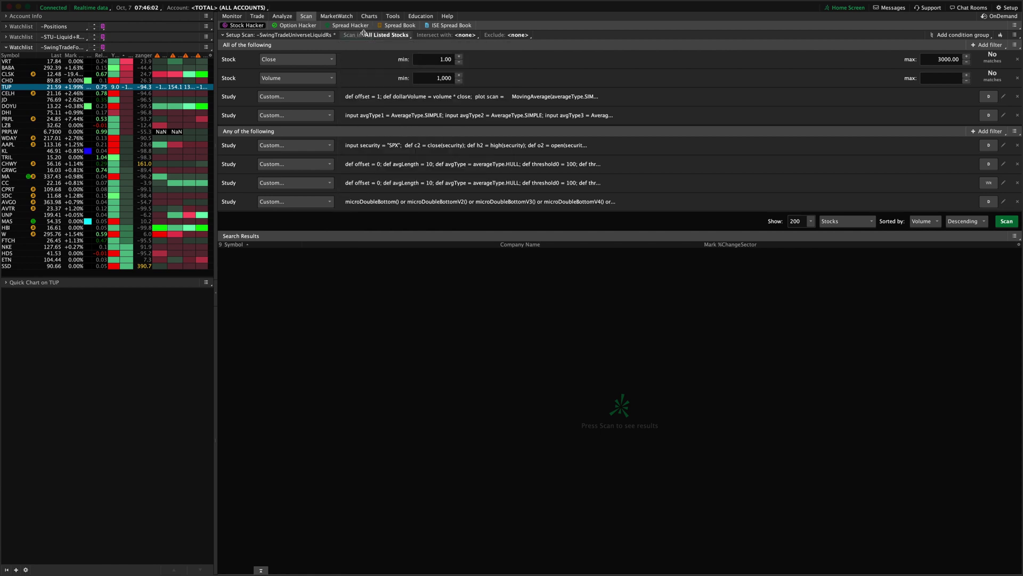
left_click(360, 35)
mouse_move(363, 49)
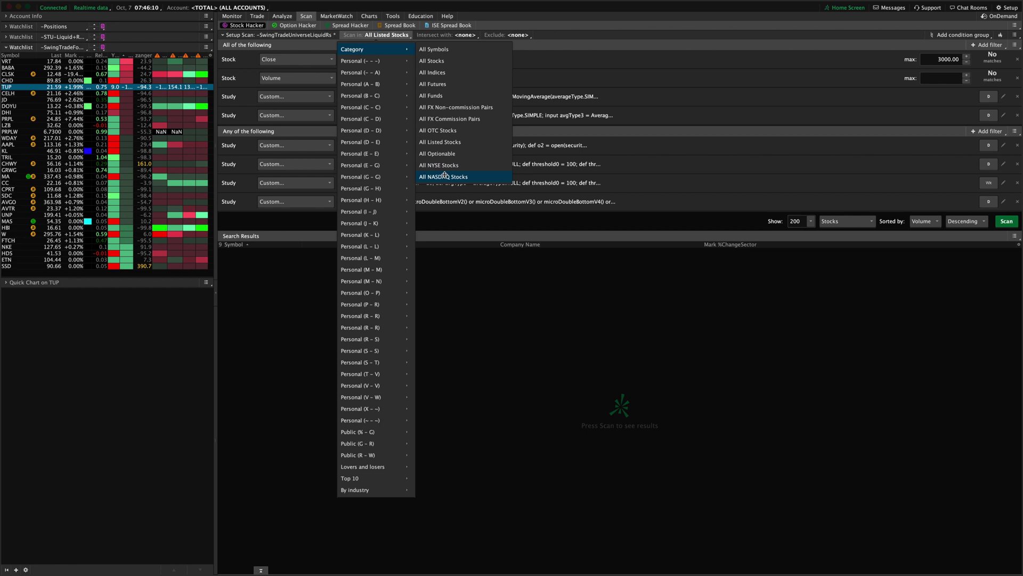
mouse_move(382, 446)
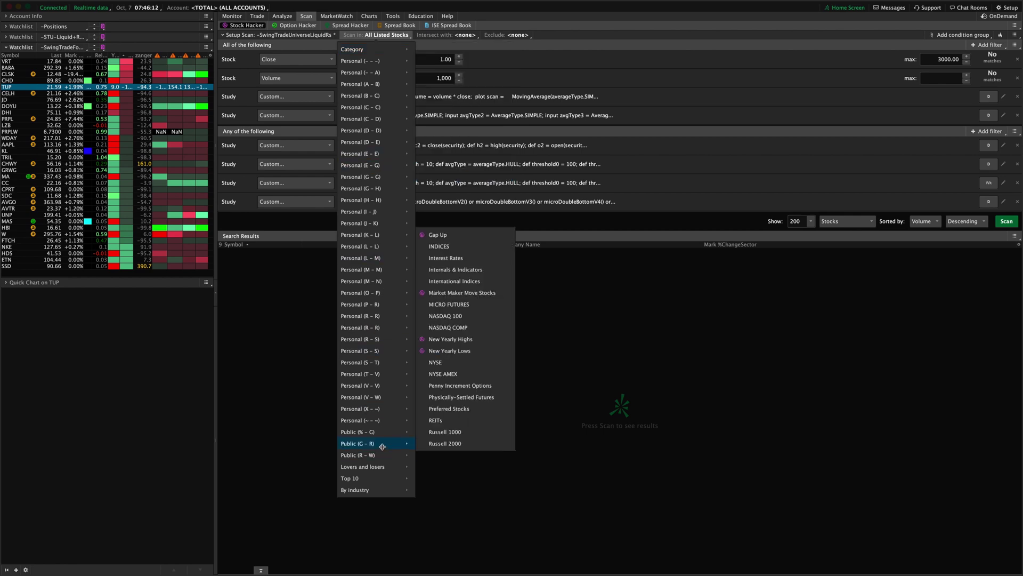
mouse_move(384, 325)
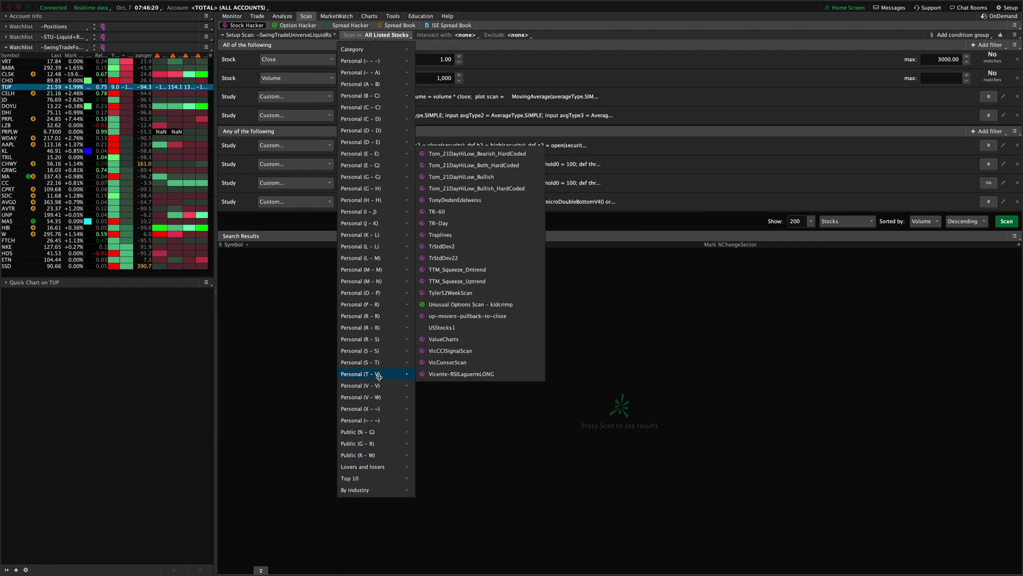
mouse_move(376, 384)
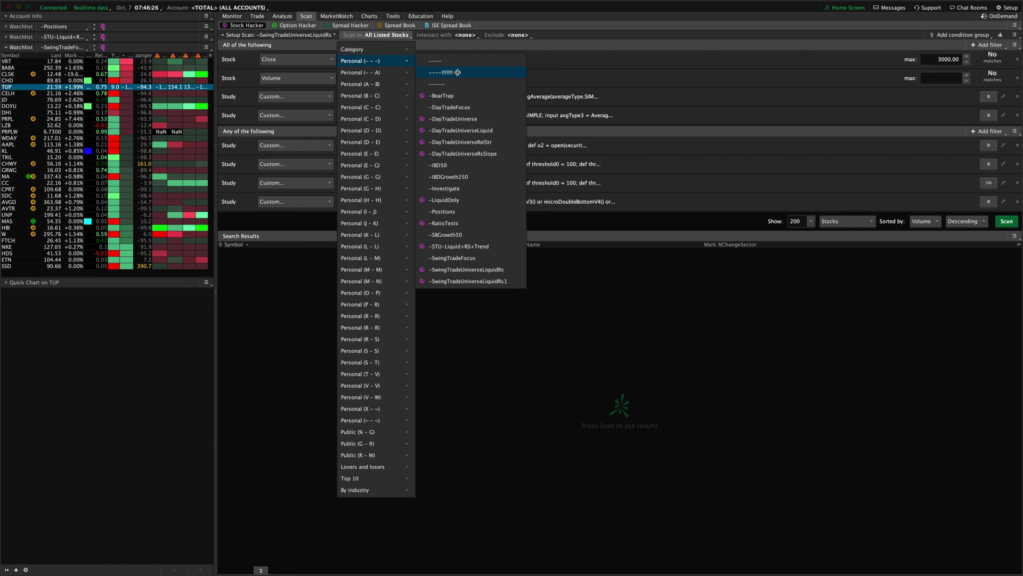
left_click(829, 442)
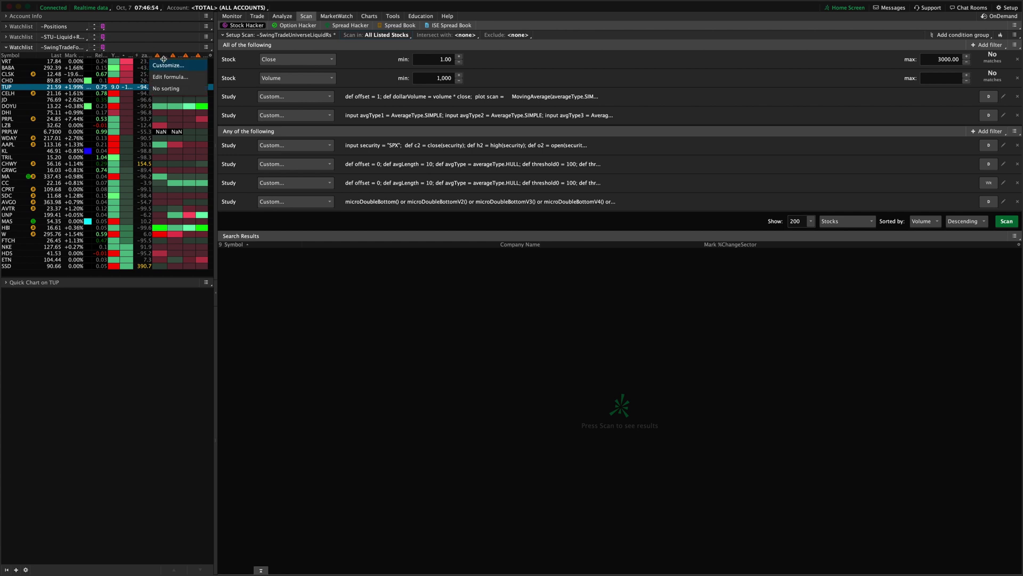
Sort the side watchlist ascending and return to the imported watchlist's quotes table
left_click(147, 56)
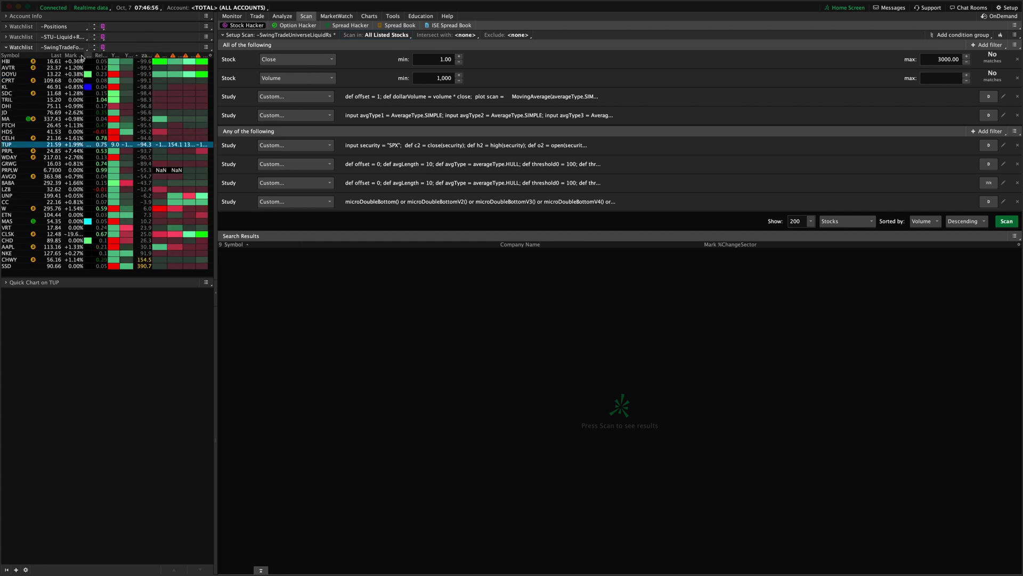
left_click(336, 16)
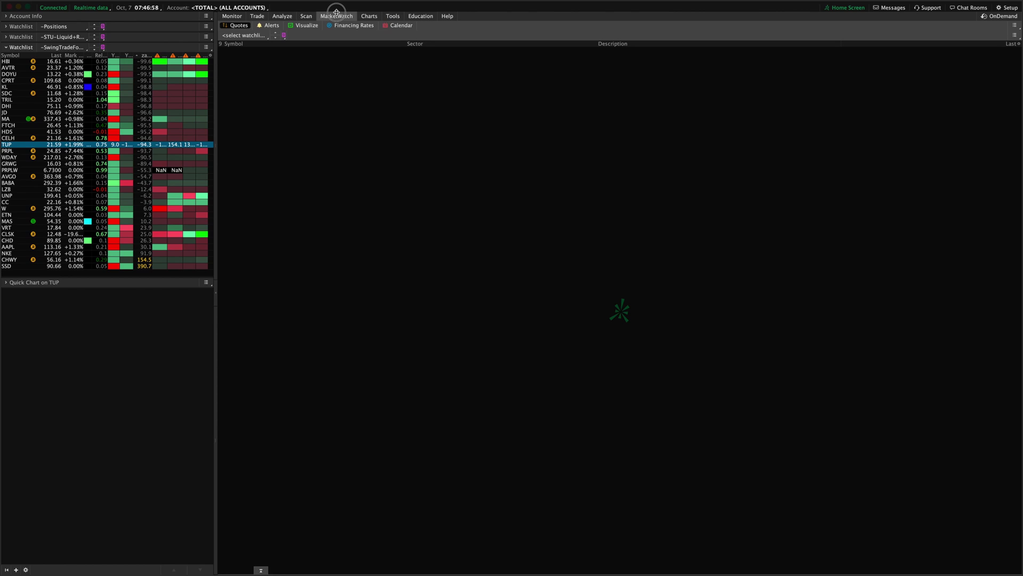
right_click(812, 43)
left_click(825, 52)
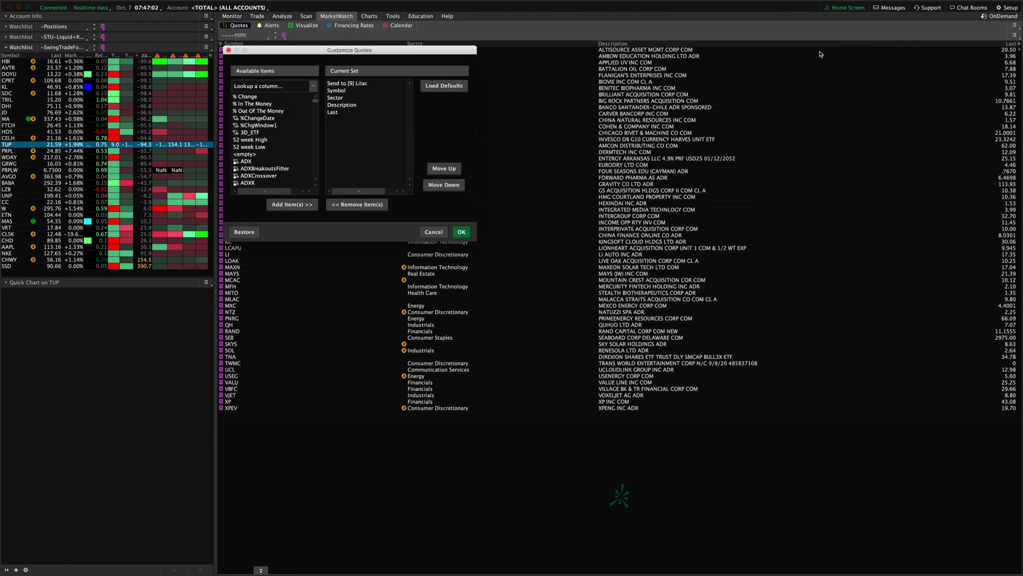
key("Escape")
Add 3D_ETF, 52 week High, an <empty> spacer and ADX columns to the watchlist
right_click(572, 44)
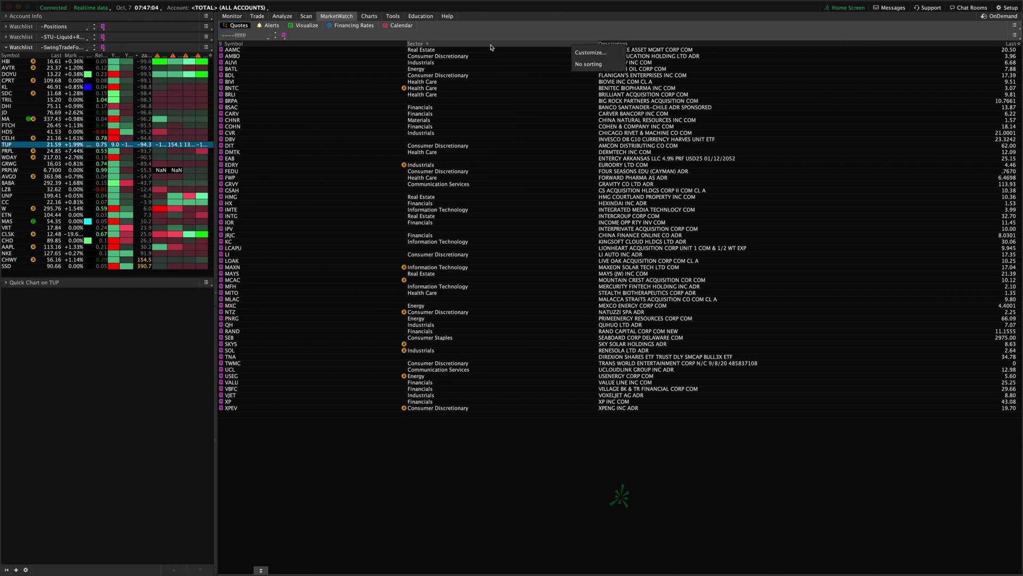
left_click(586, 53)
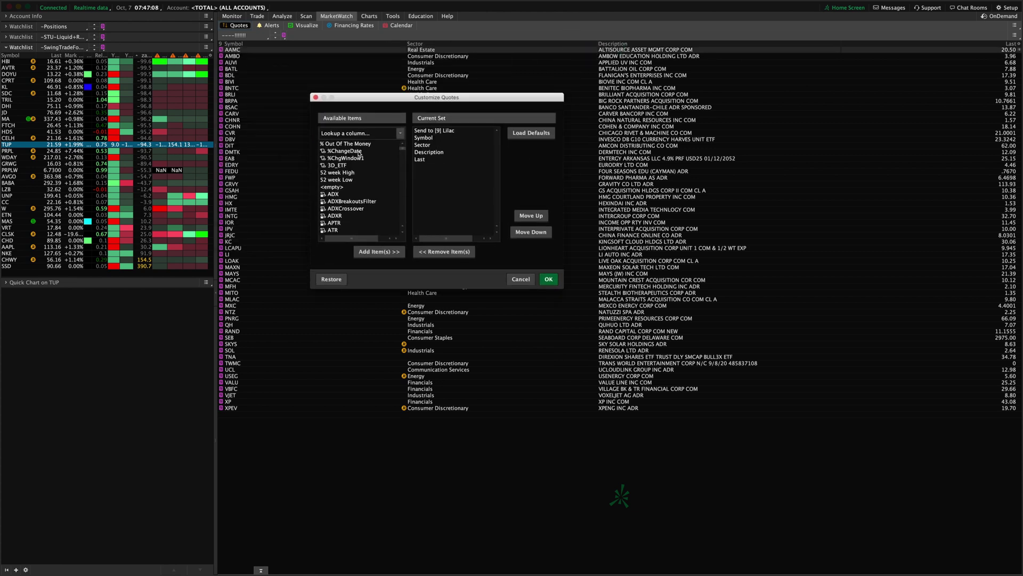
scroll(358, 153, "down", 20)
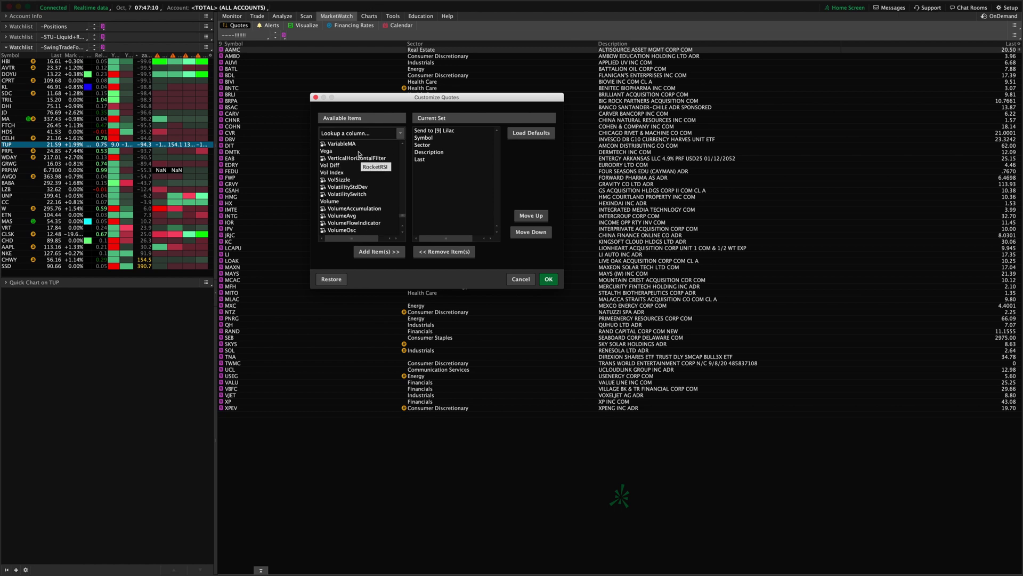
scroll(359, 153, "up", 20)
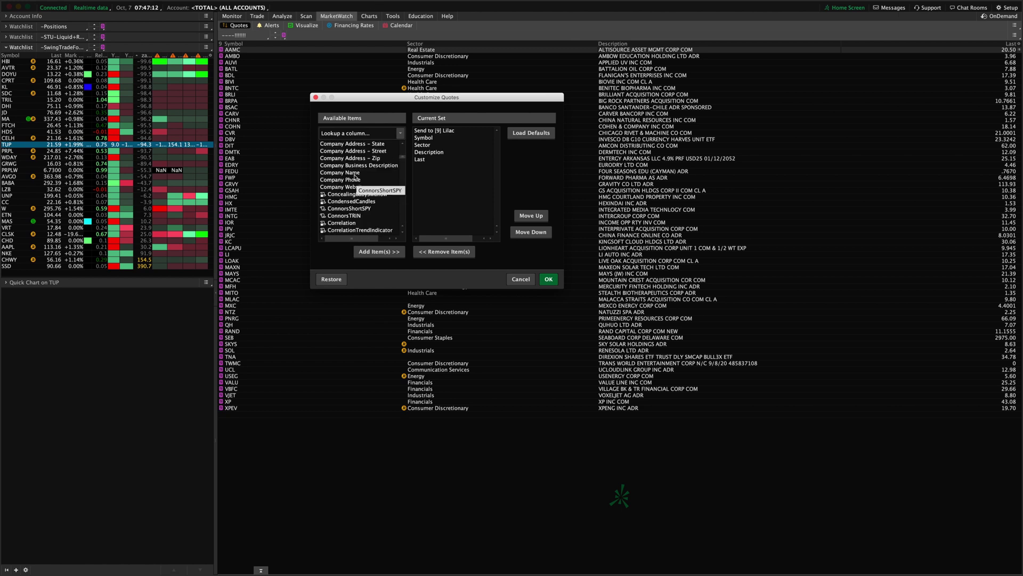
scroll(355, 178, "up", 15)
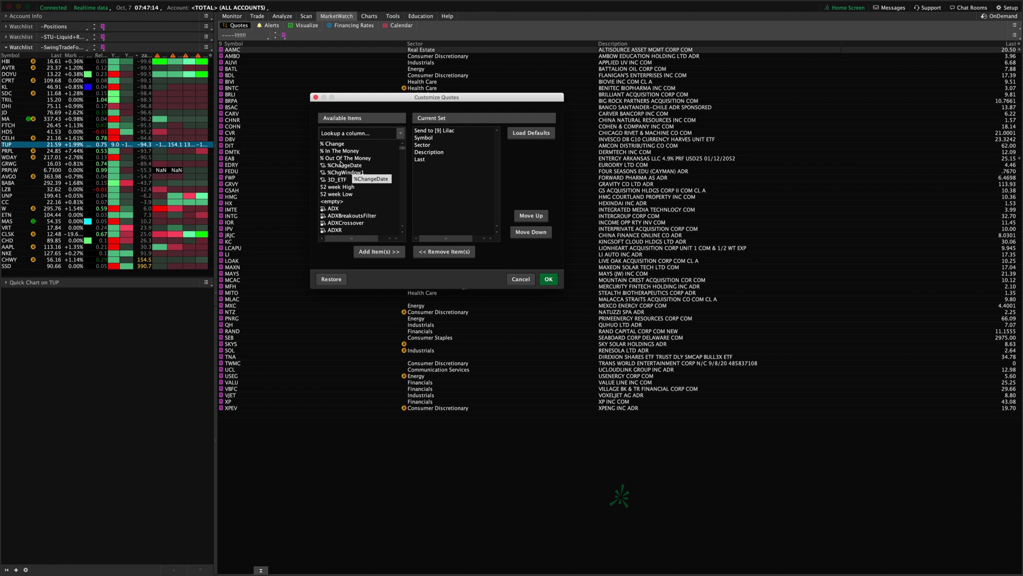
double_click(338, 180)
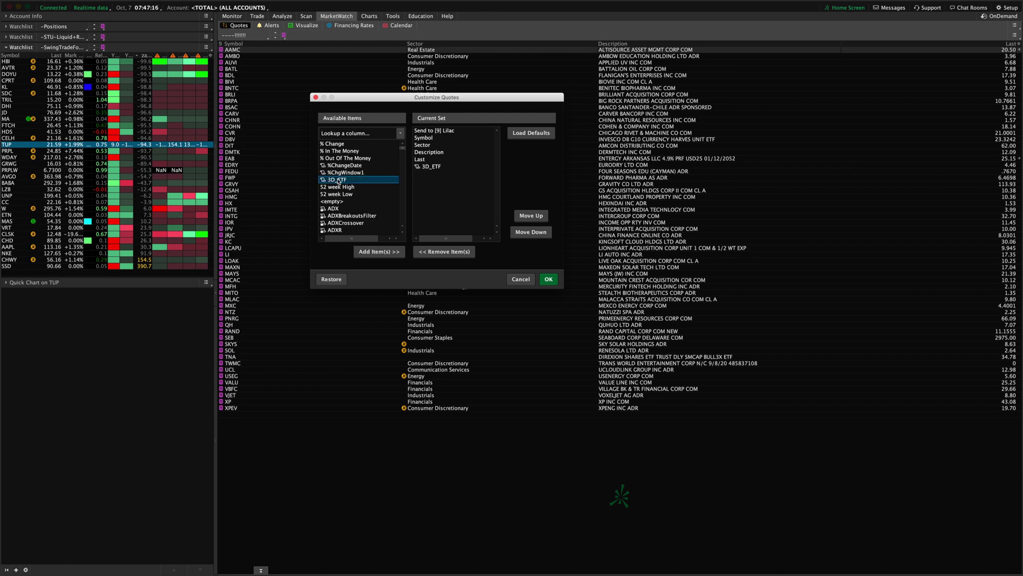
double_click(337, 187)
double_click(338, 201)
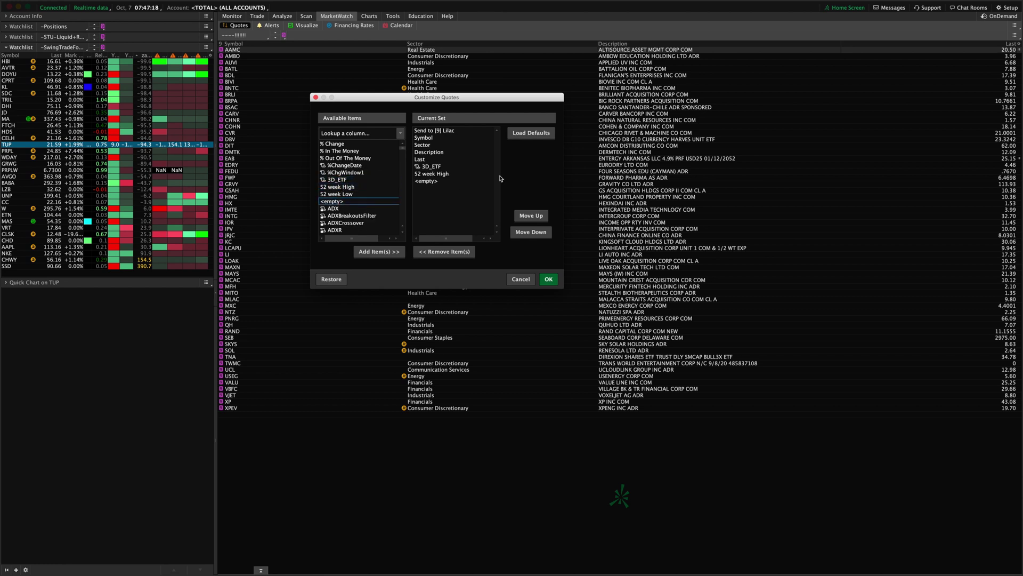
double_click(338, 209)
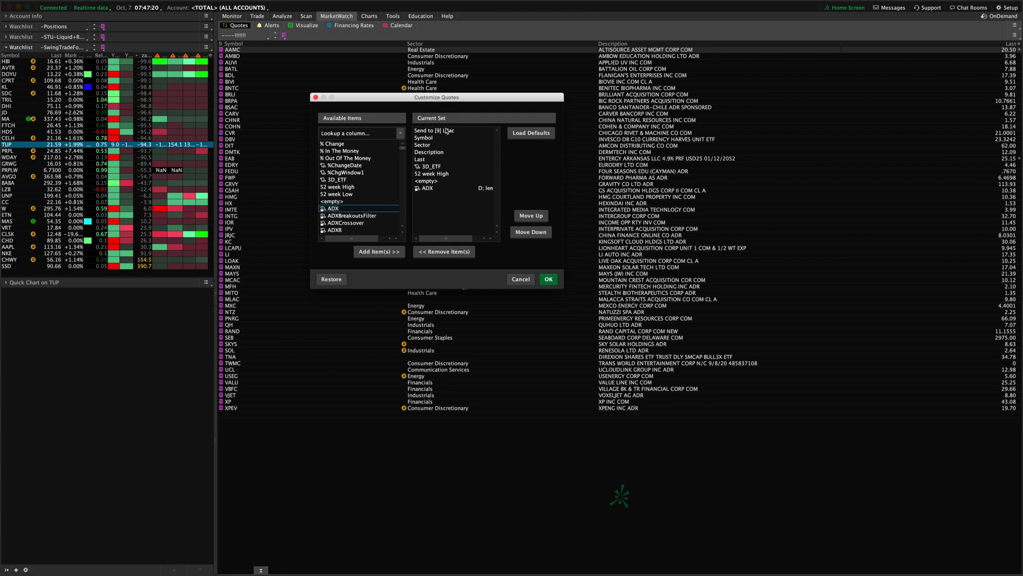
left_click(548, 280)
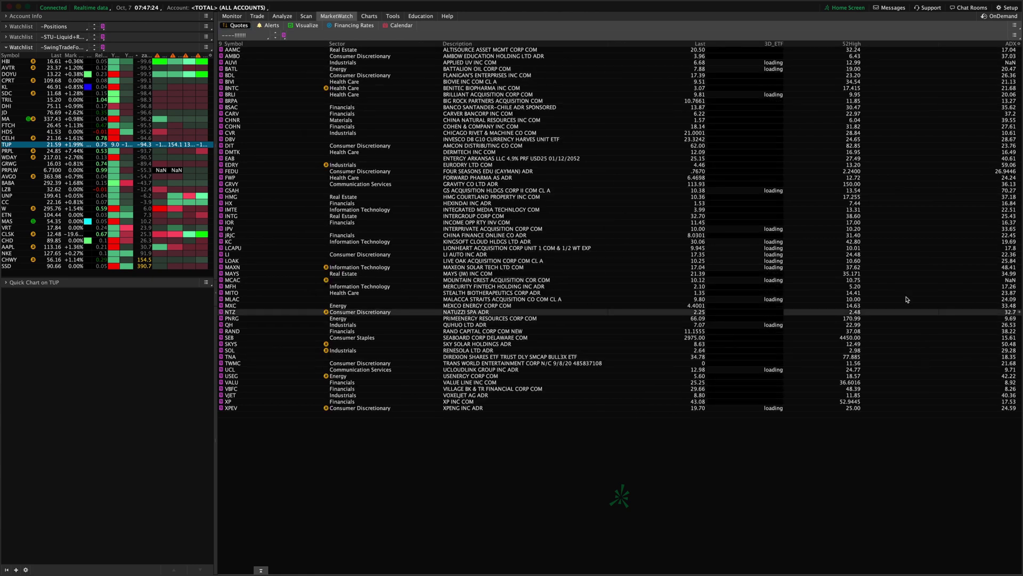
Remove the four added columns, restoring Symbol, Sector, Description and Last
right_click(797, 43)
left_click(826, 52)
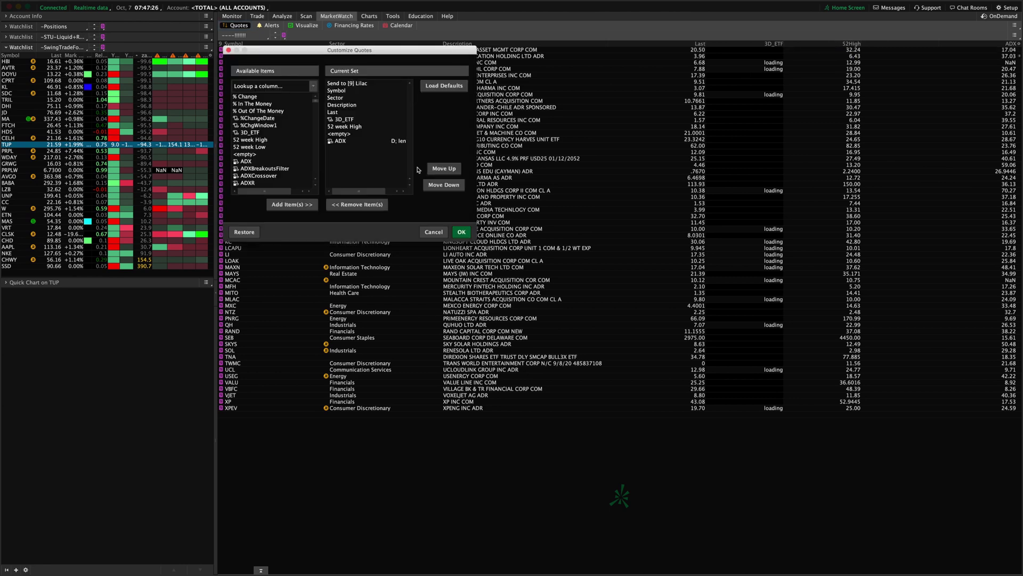
left_click(352, 140)
left_click(349, 119, "shift")
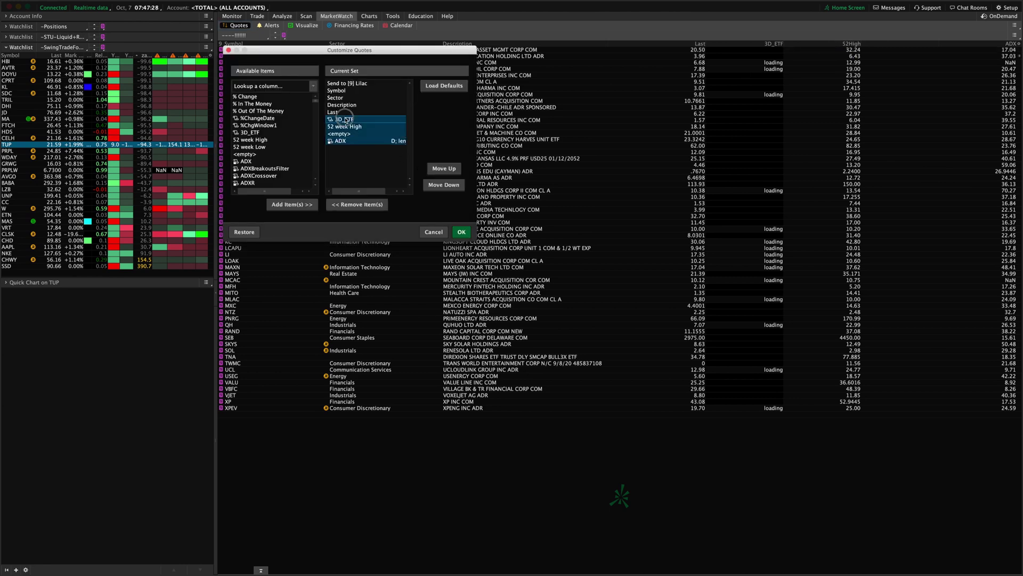
left_click(356, 205)
left_click(461, 232)
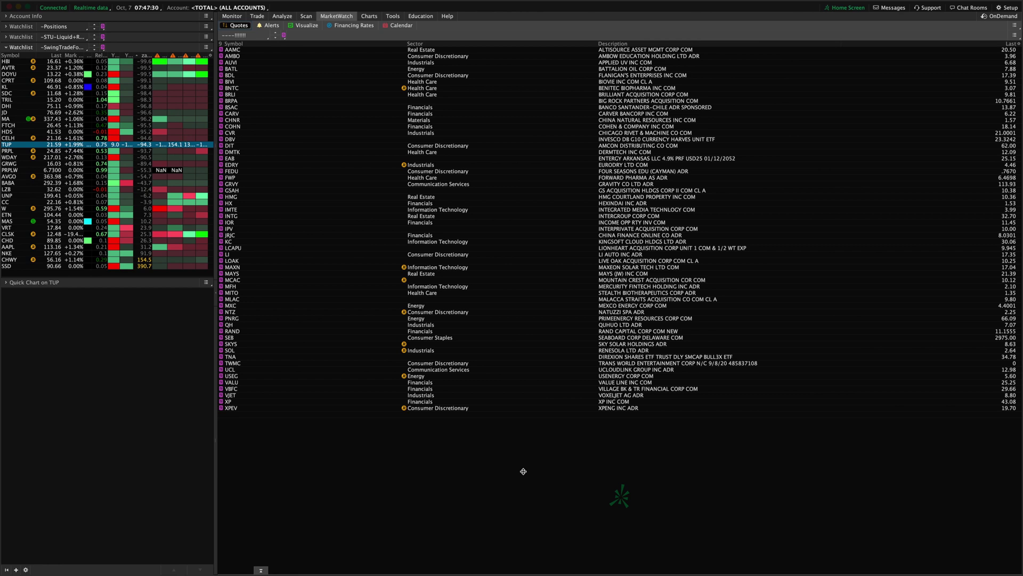